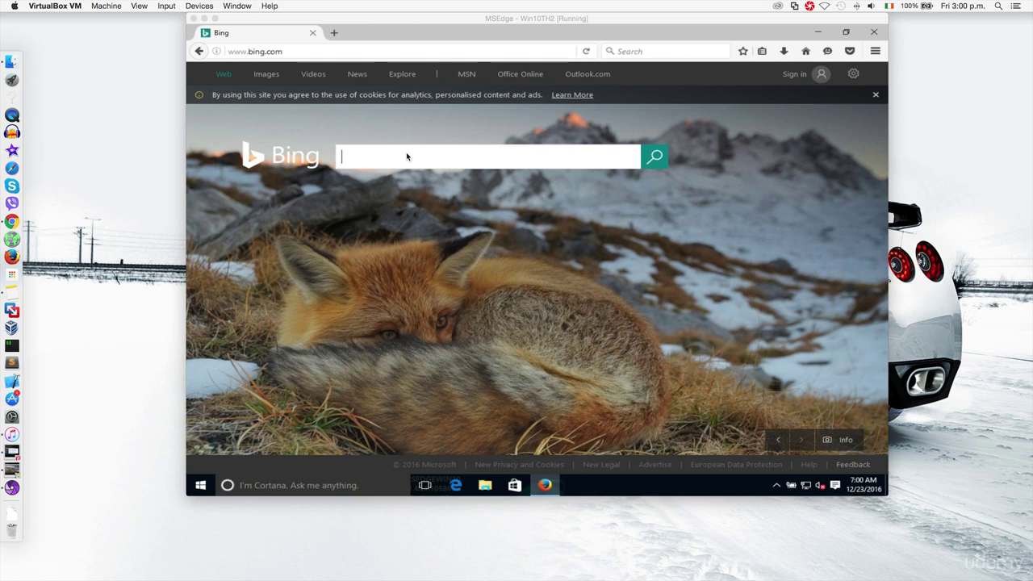
- Search Bing for wwww
type("wwwww")
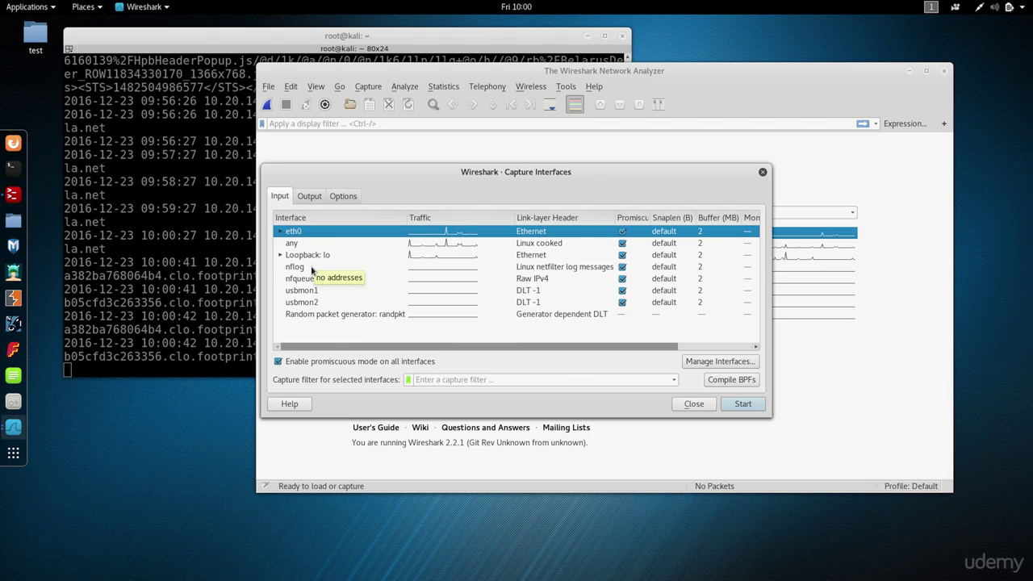
- In Wireshark's capture interfaces, try adding nflog and nfqueue to the selection, then choose any and return to eth0 alone
left_click(311, 268, "ctrl")
left_click(314, 279, "ctrl")
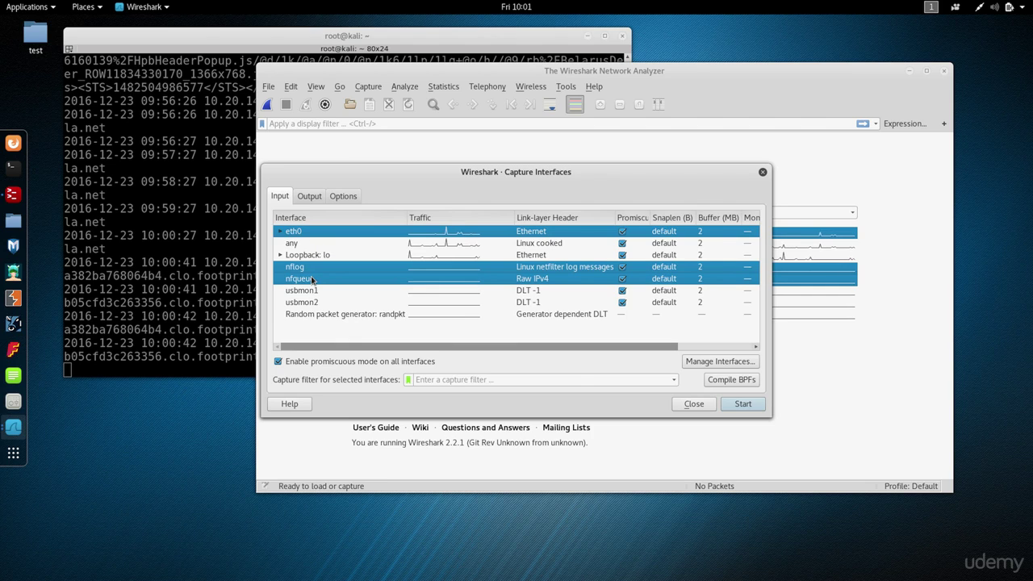
left_click(302, 243)
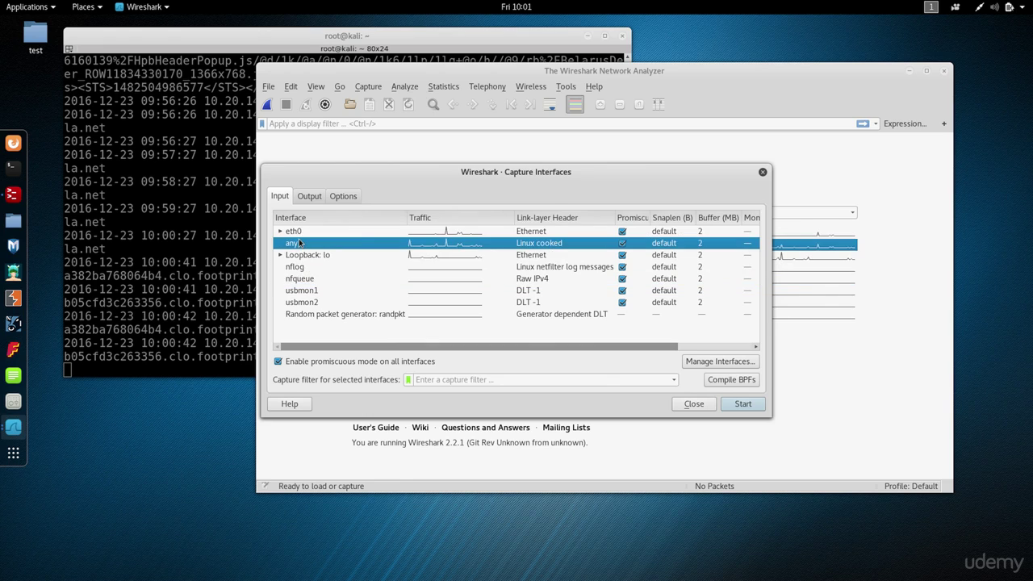
left_click(300, 231)
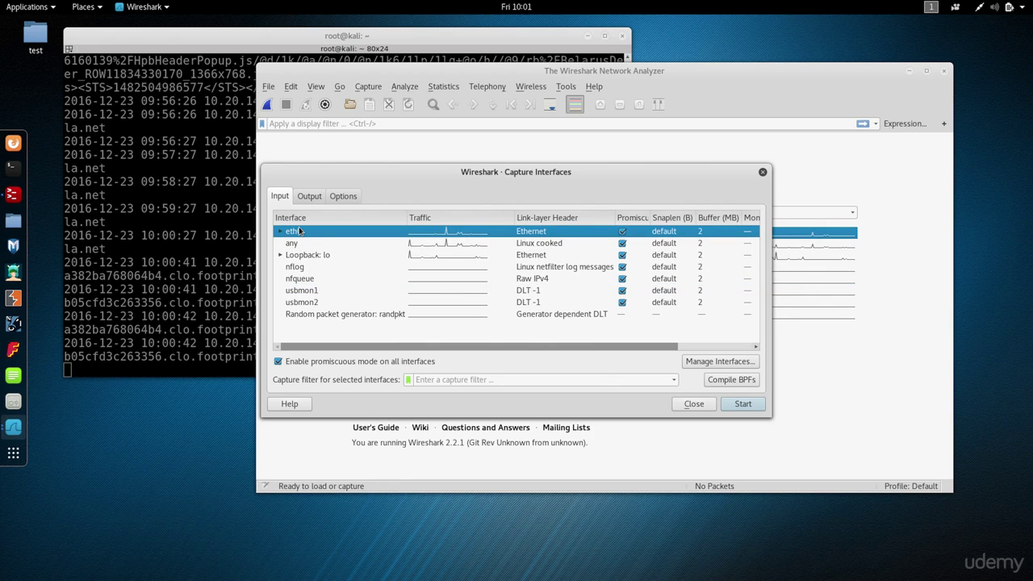
- Look at the capture output options and the capture file chooser, leaving the chooser without specifying a file
left_click(309, 197)
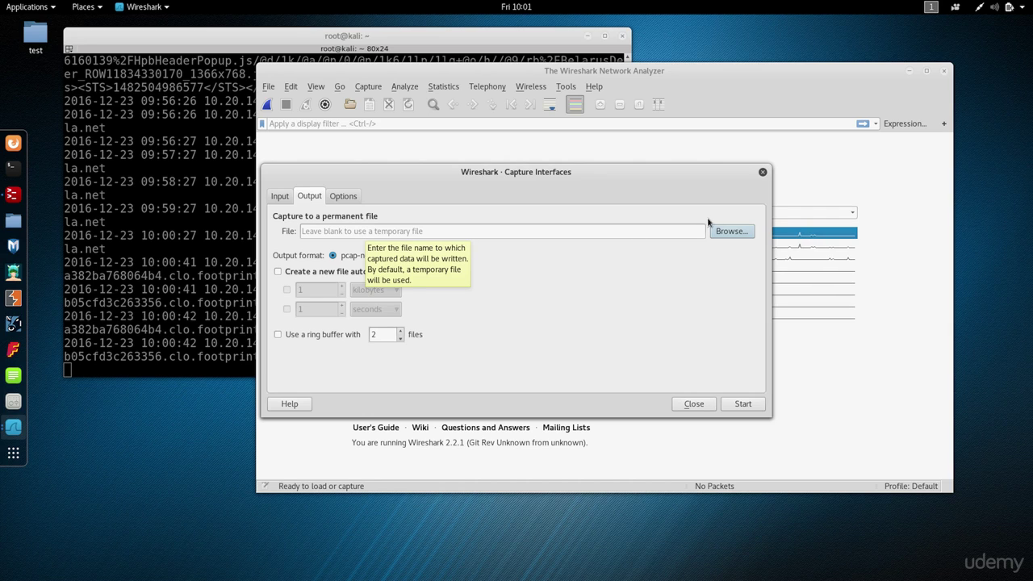
left_click(732, 231)
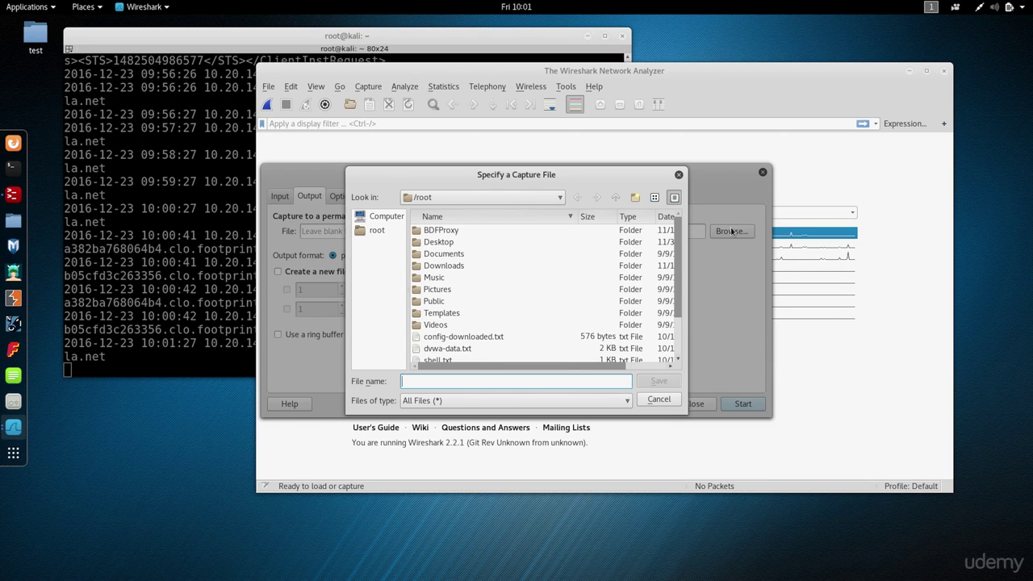
left_click(657, 398)
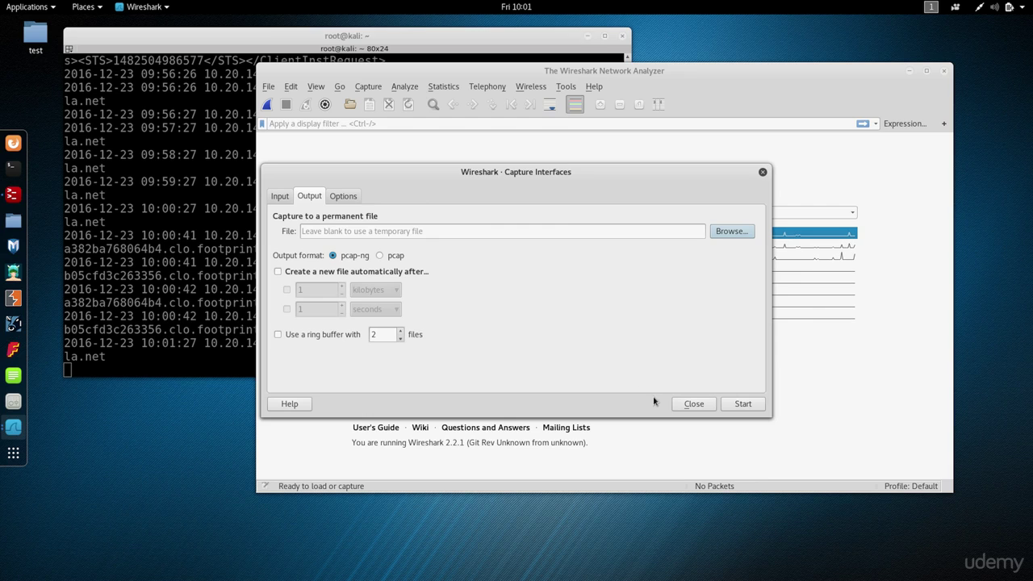
- Start capturing on the eth0 interface and maximize the capture window
left_click(280, 197)
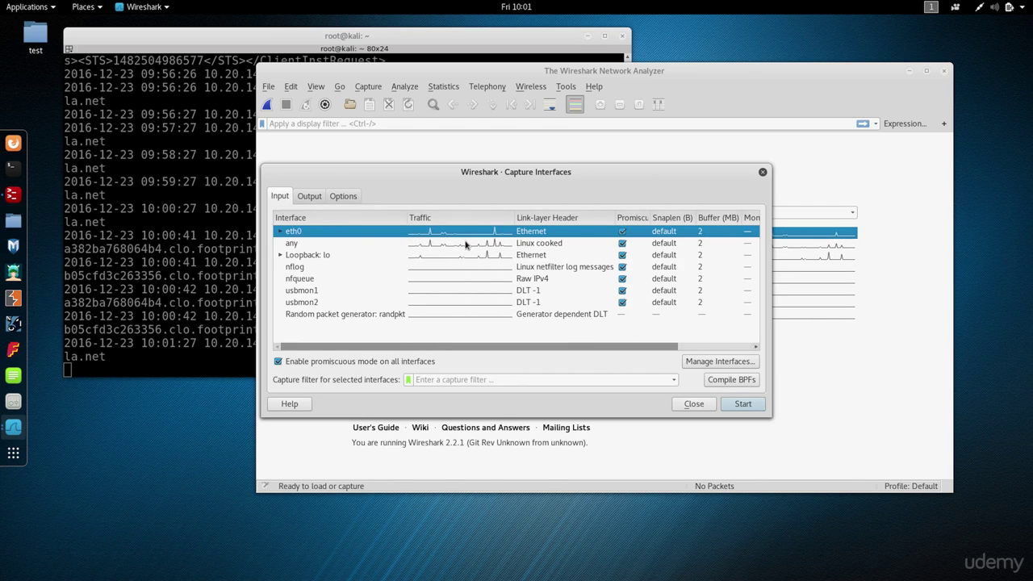
left_click(742, 404)
double_click(487, 72)
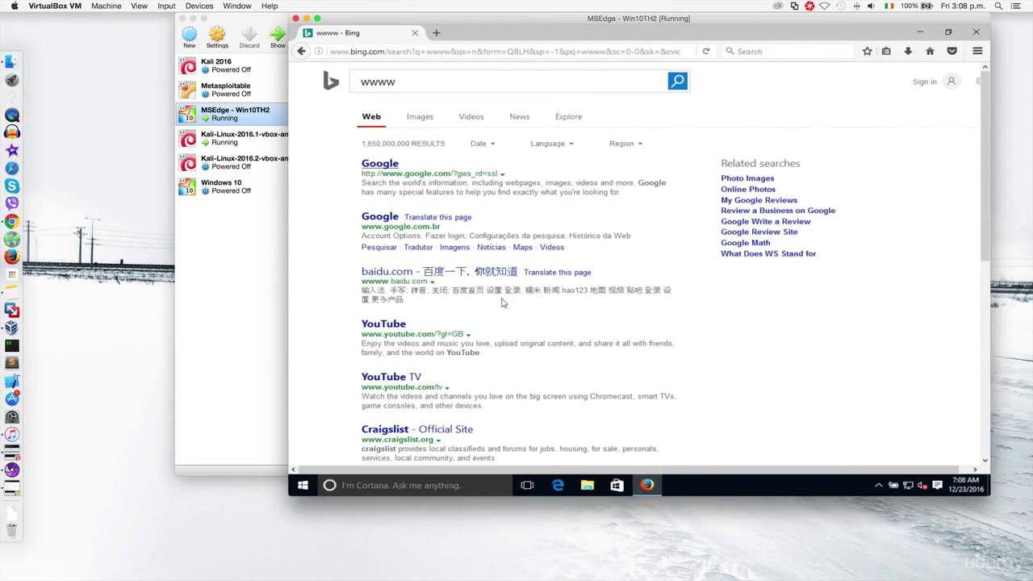
- In the Windows virtual machine's Firefox, search Bing for gtr and open the image result of the dark GT-R by the harbour
double_click(412, 83)
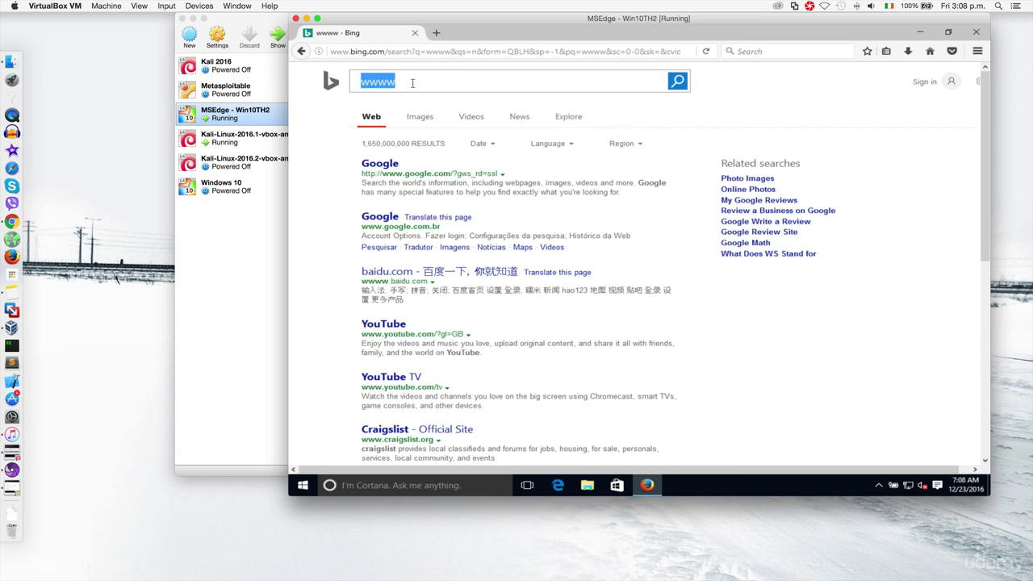
type("gtr")
key("Return")
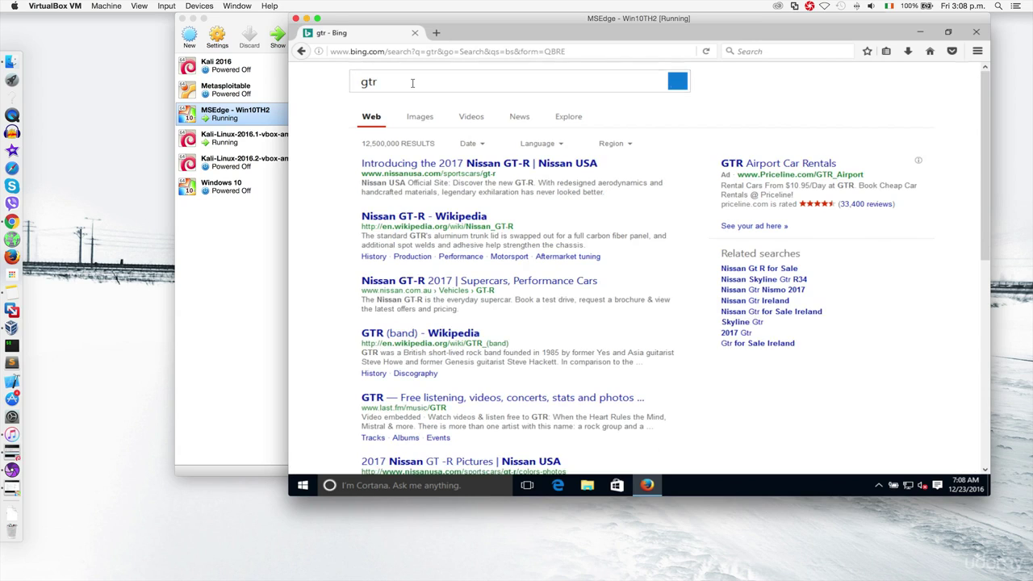
left_click(418, 121)
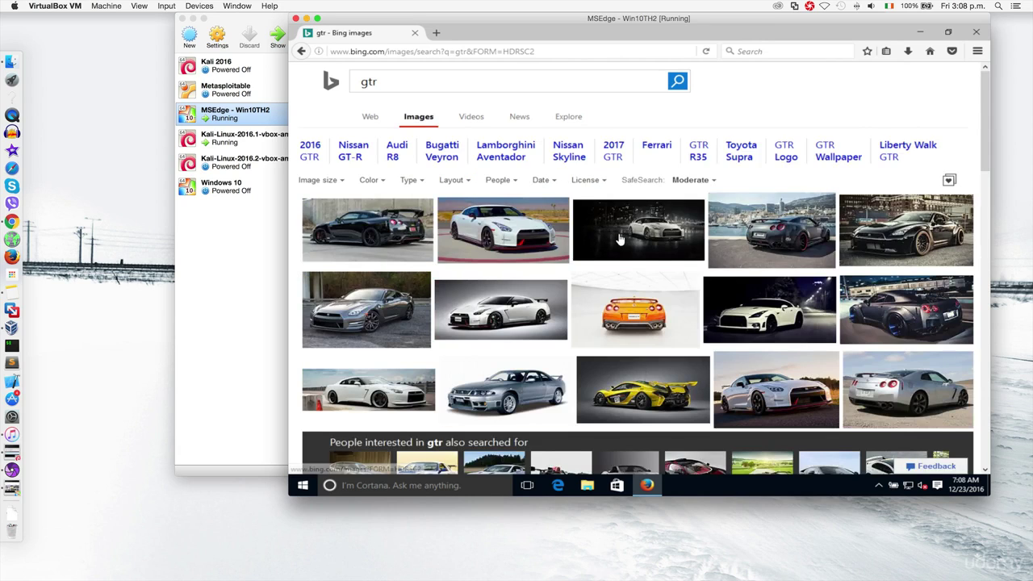
left_click(780, 214)
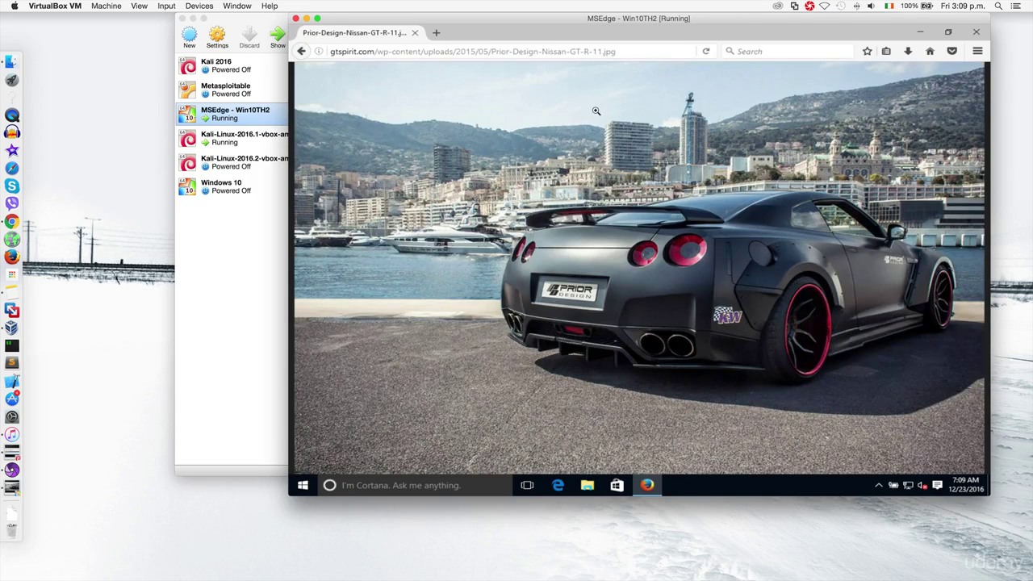
- Load the bing.com home page in the browser
left_click(600, 51)
type("bing.com/")
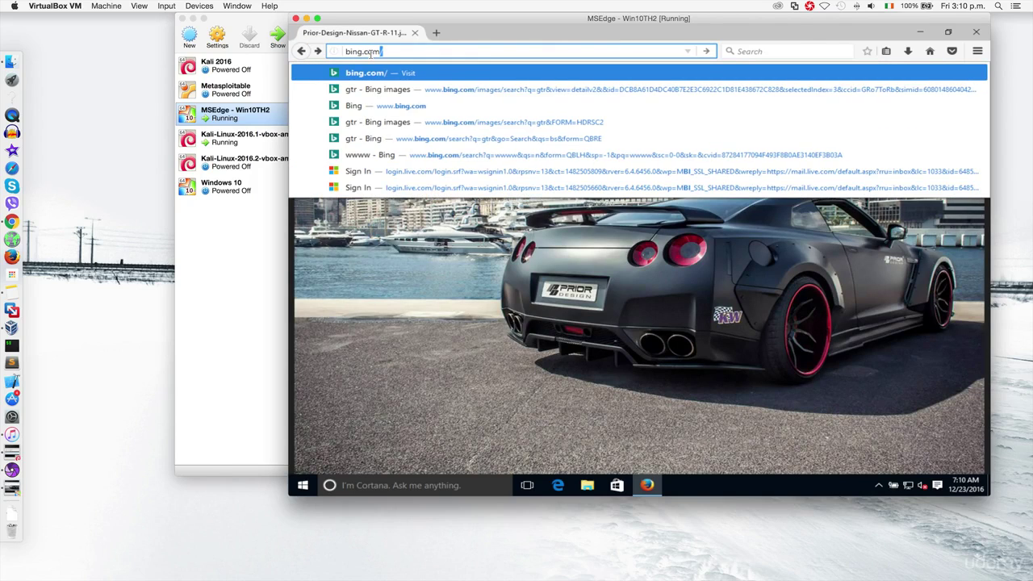
key("Return")
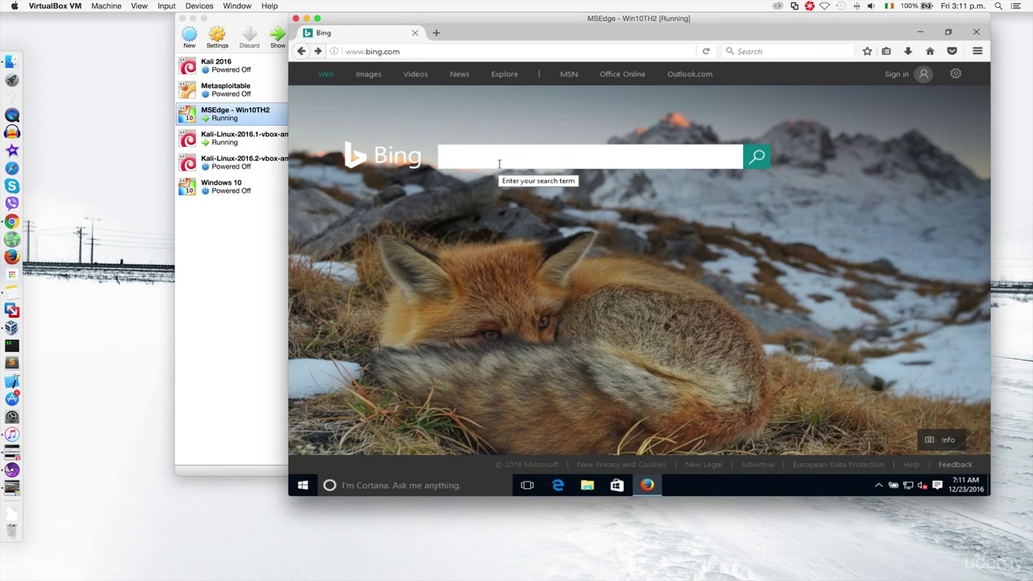
- Search Bing for dailymotion and open the Dailymotion "What to Watch" result
type("dailymotio")
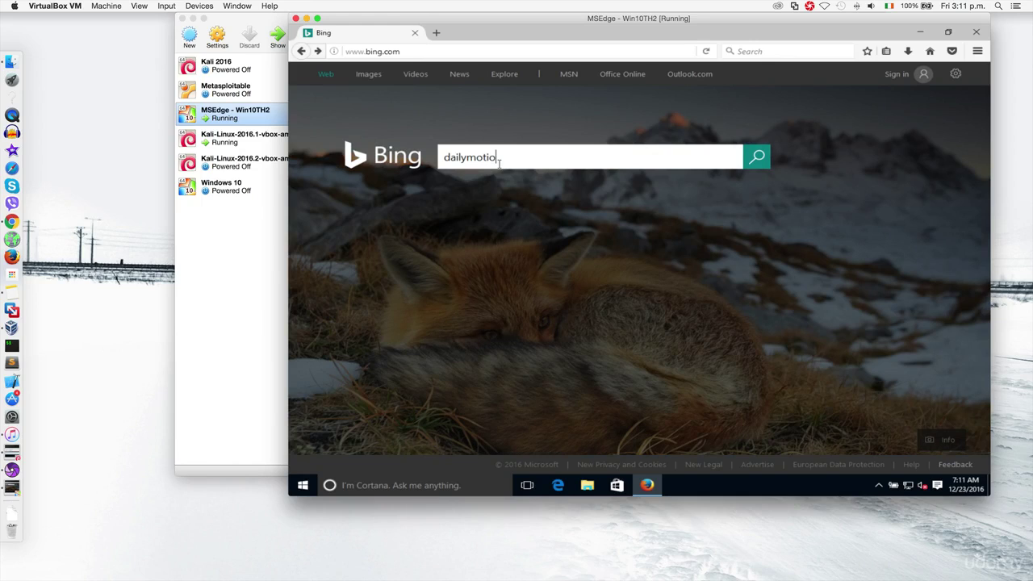
type("n")
key("Return")
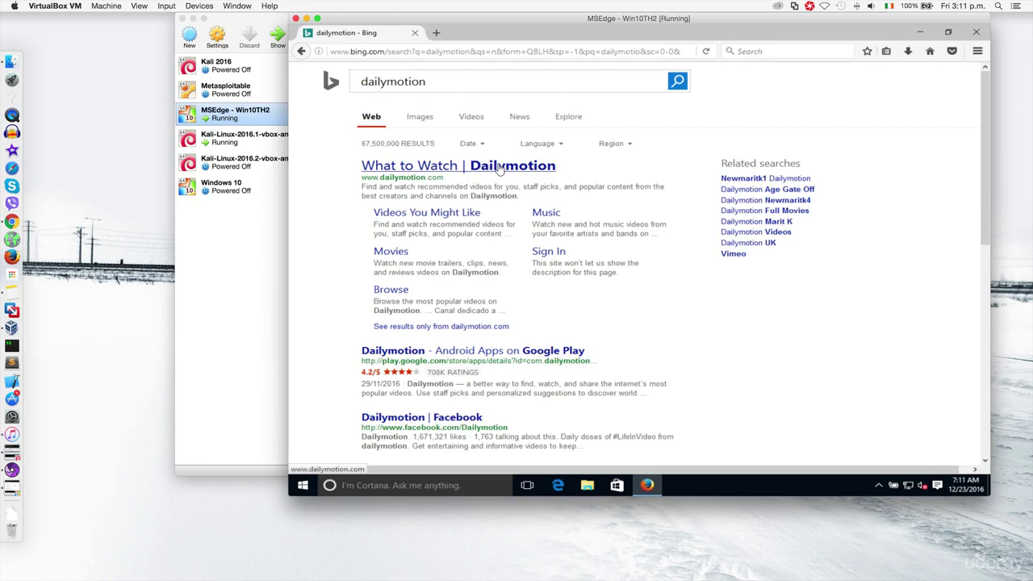
left_click(499, 167)
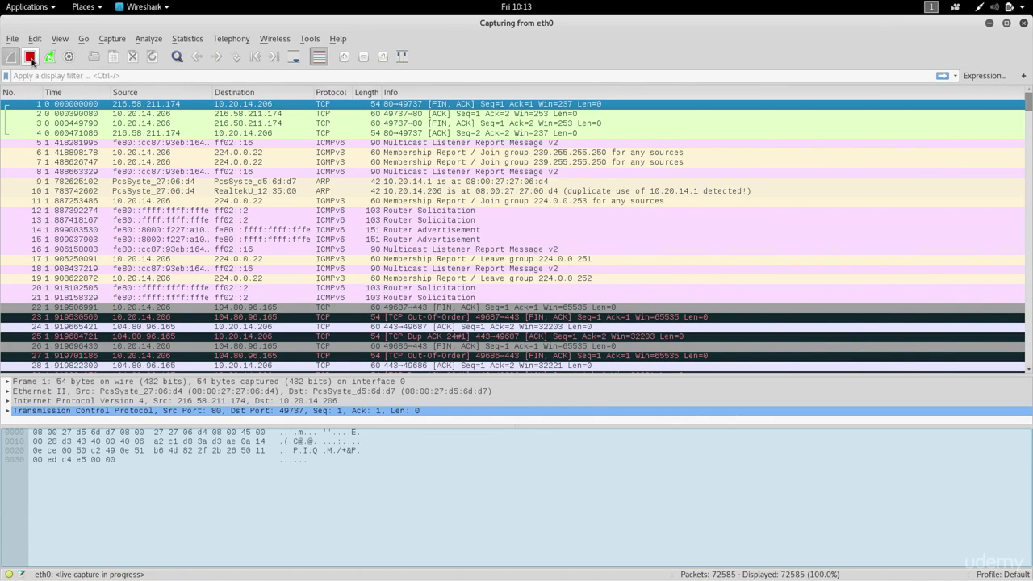
- Switch to Wireshark, stop the eth0 capture and step through the first four captured packets
left_click(31, 60)
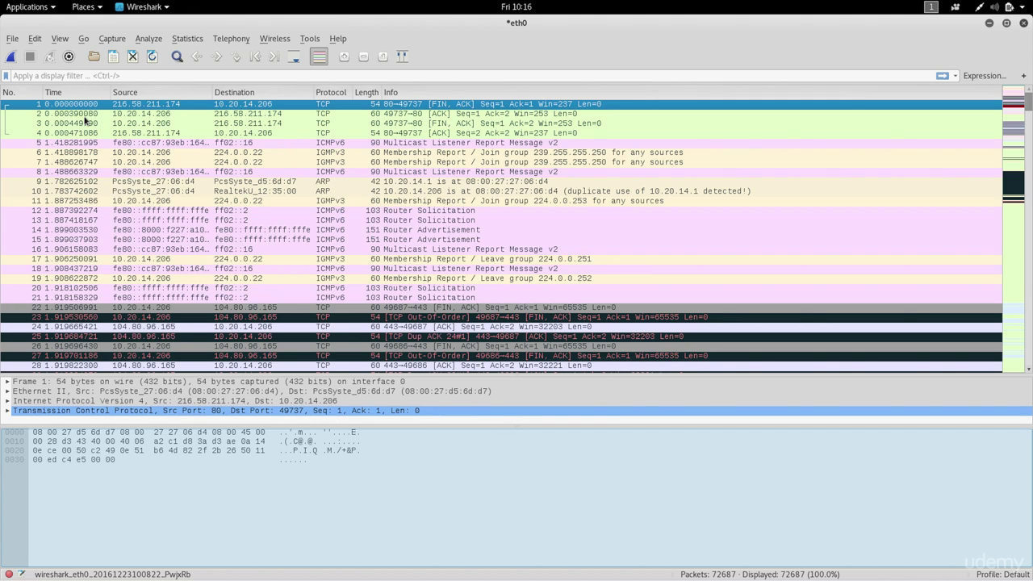
key("Down")
key("Down")
key("Down")
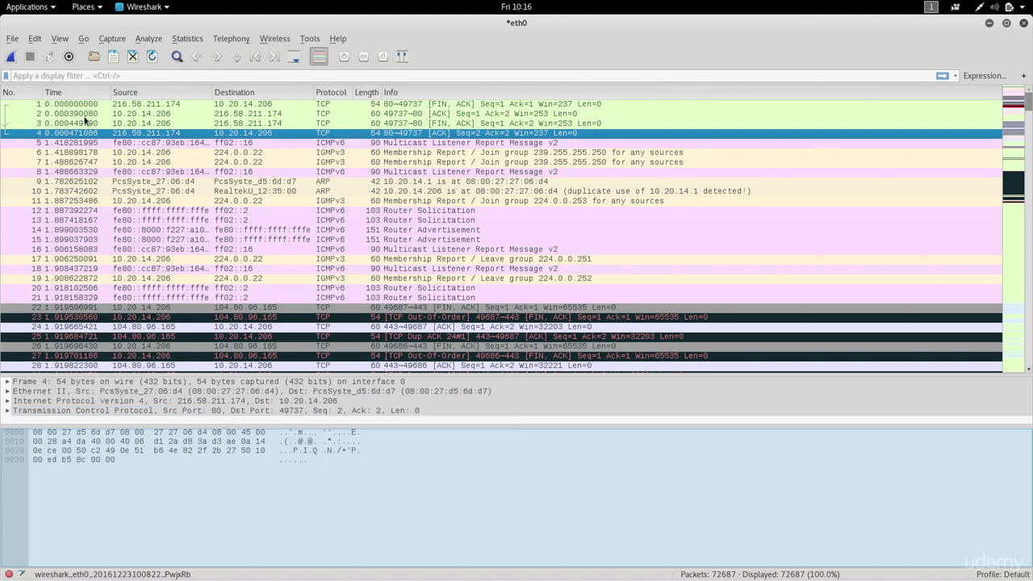
key("Home")
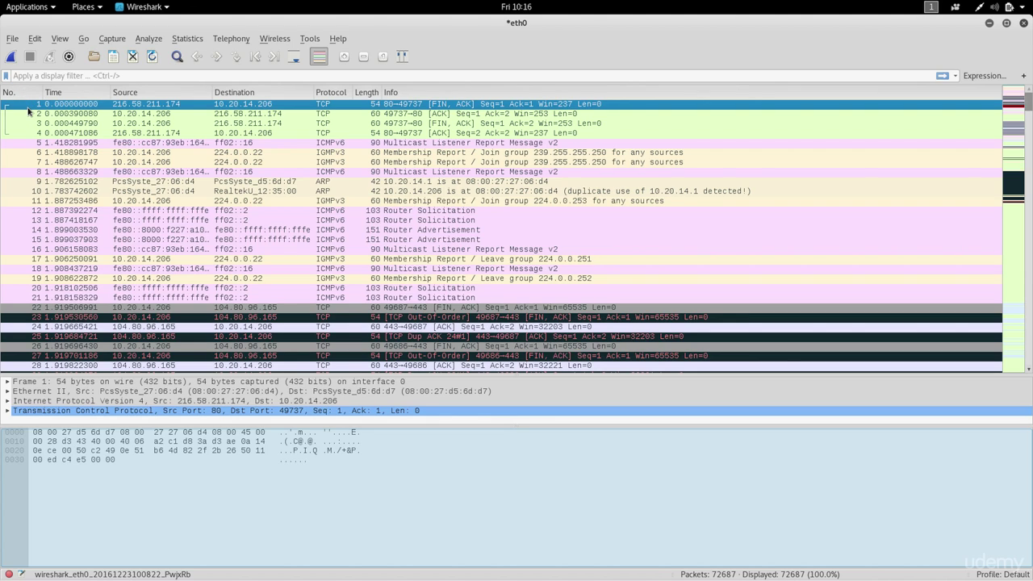
key("Down")
key("Down")
key("Down")
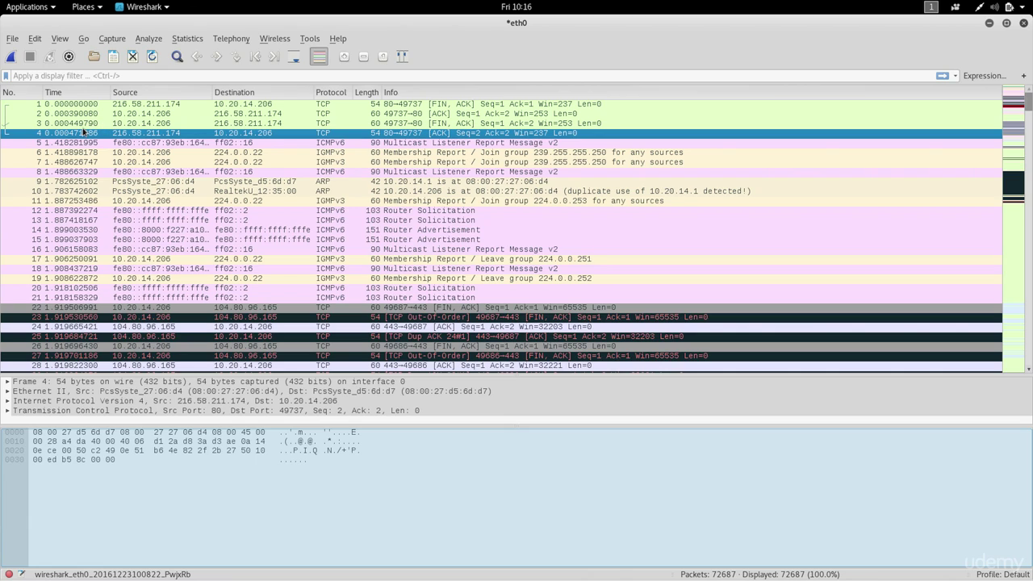
- Select packets 1, 5 and 9 to compare their protocols, then select packet 1 again to read its info
left_click(141, 104)
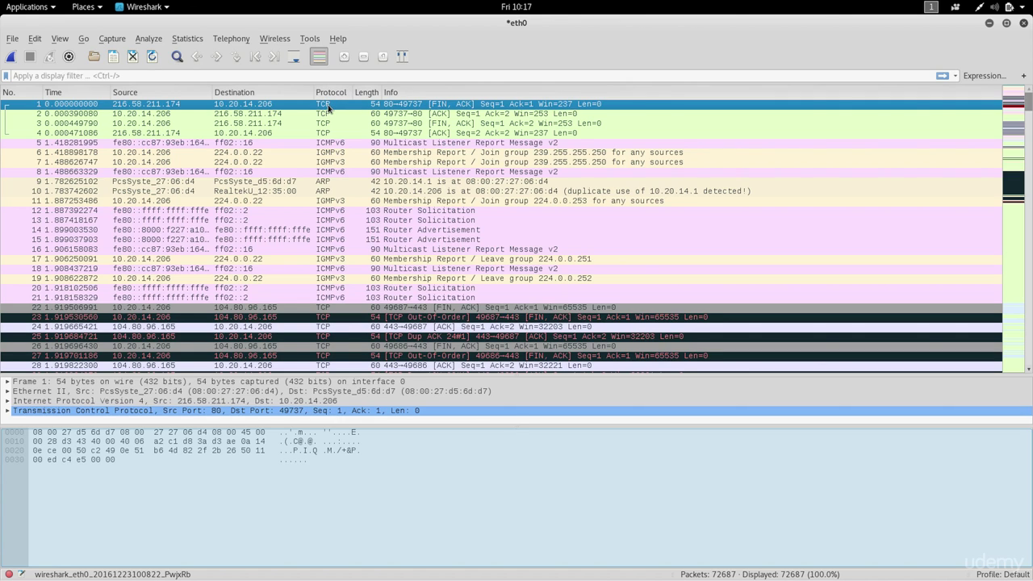
left_click(334, 143)
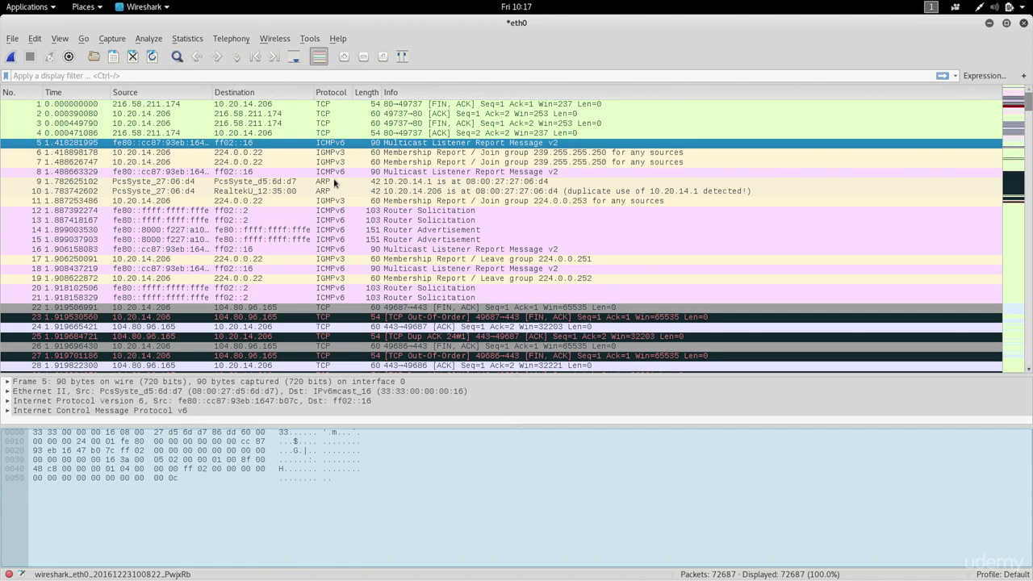
left_click(334, 182)
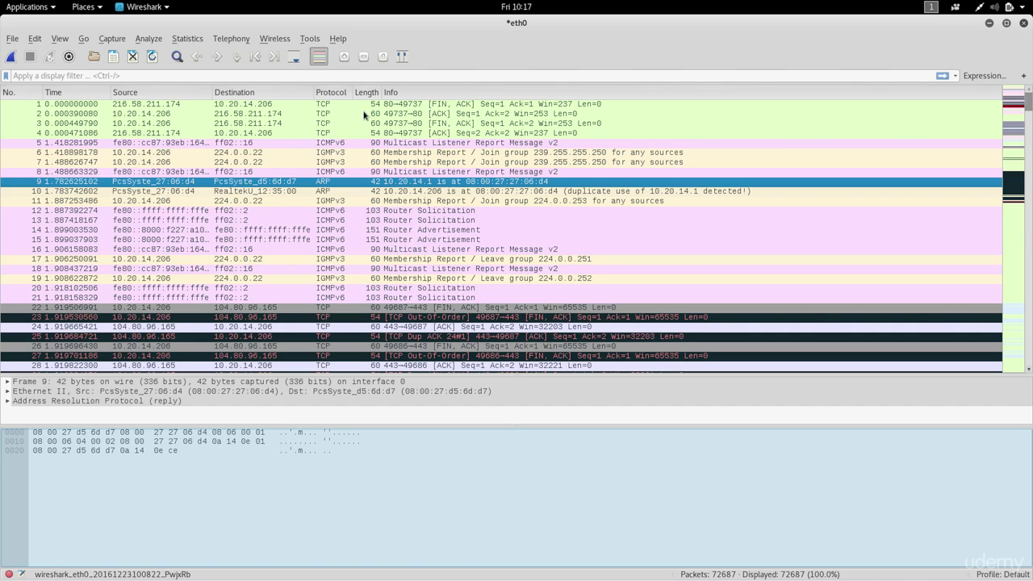
left_click(405, 105)
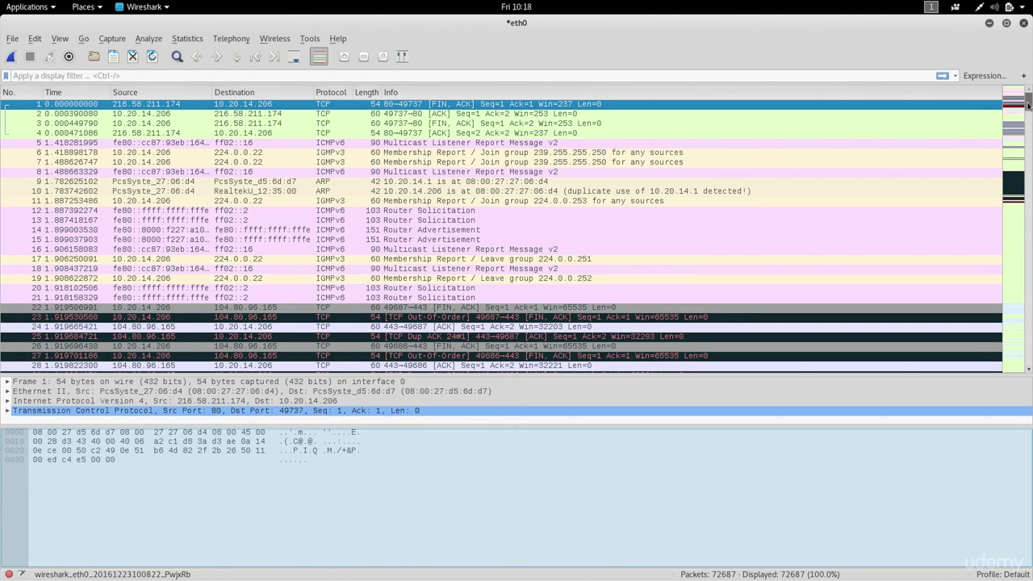
- Look through the captured packet list to compare the row colours of different traffic types, returning to the first packet
left_click_drag(1028, 105, 1028, 109)
scroll(539, 286, "up", 20)
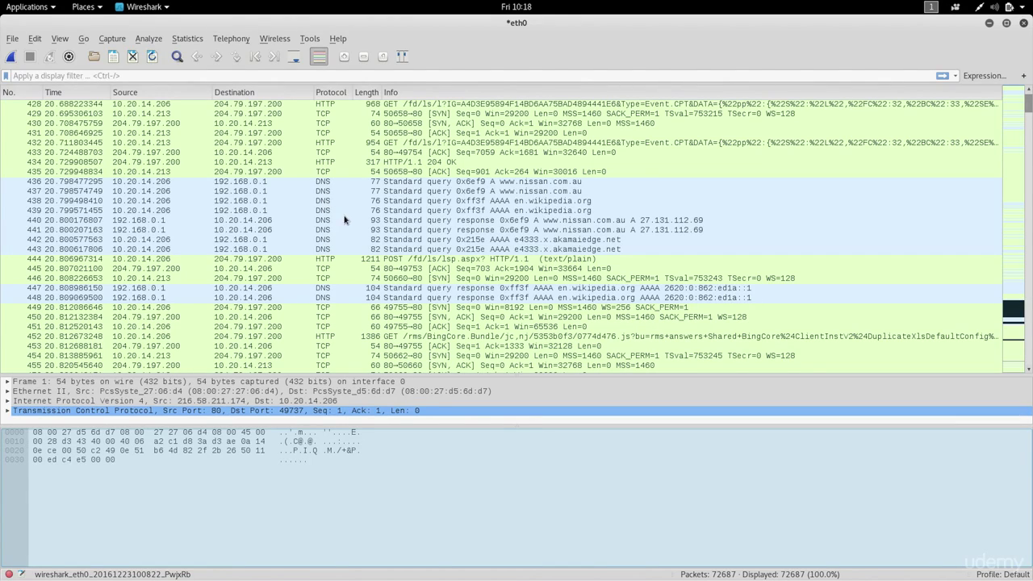
scroll(343, 218, "up", 20)
scroll(344, 219, "up", 20)
scroll(344, 219, "up", 20)
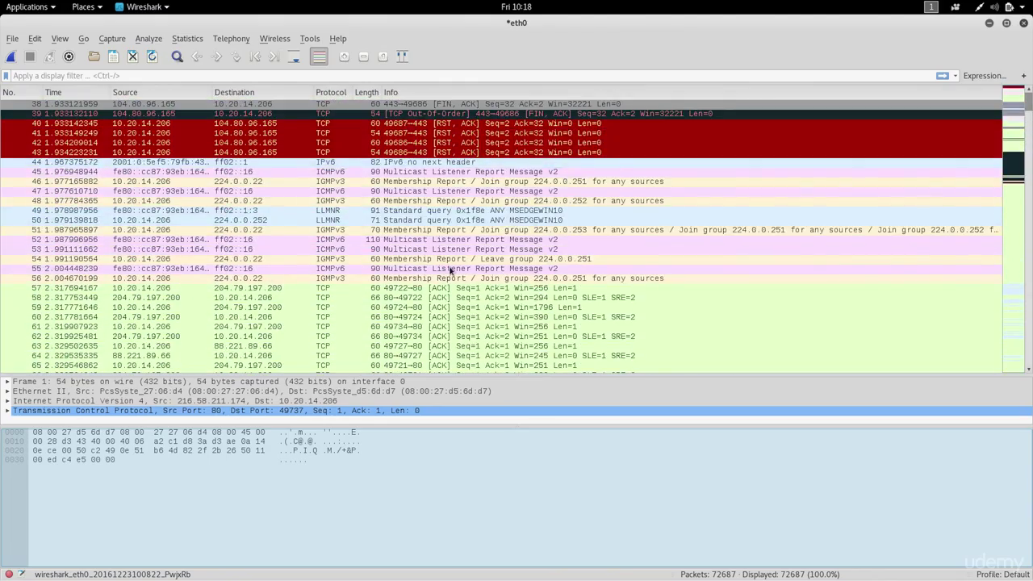
scroll(450, 270, "up", 12)
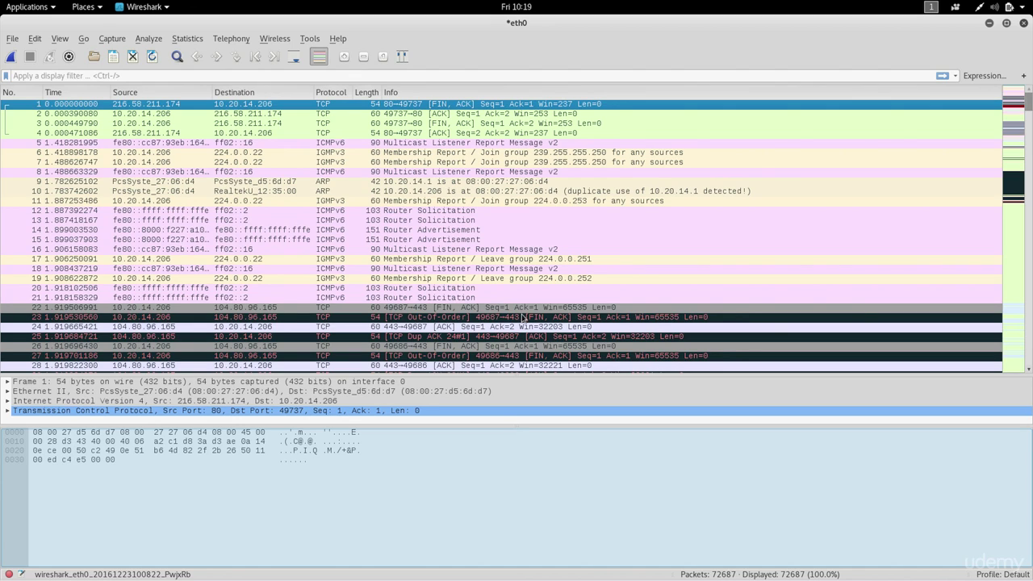
- View packet 1's details in a separate window and close that window
double_click(352, 109)
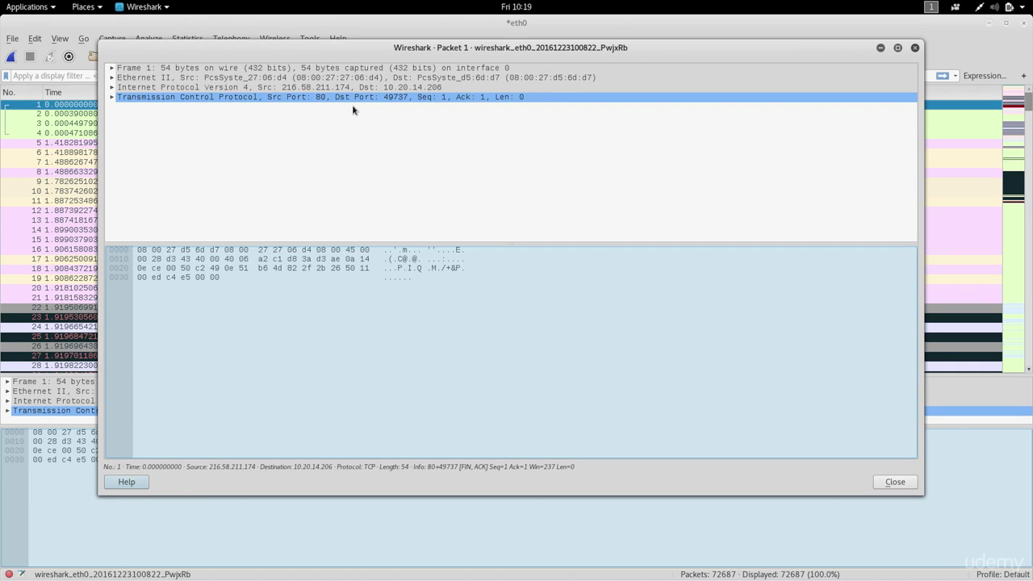
left_click(914, 48)
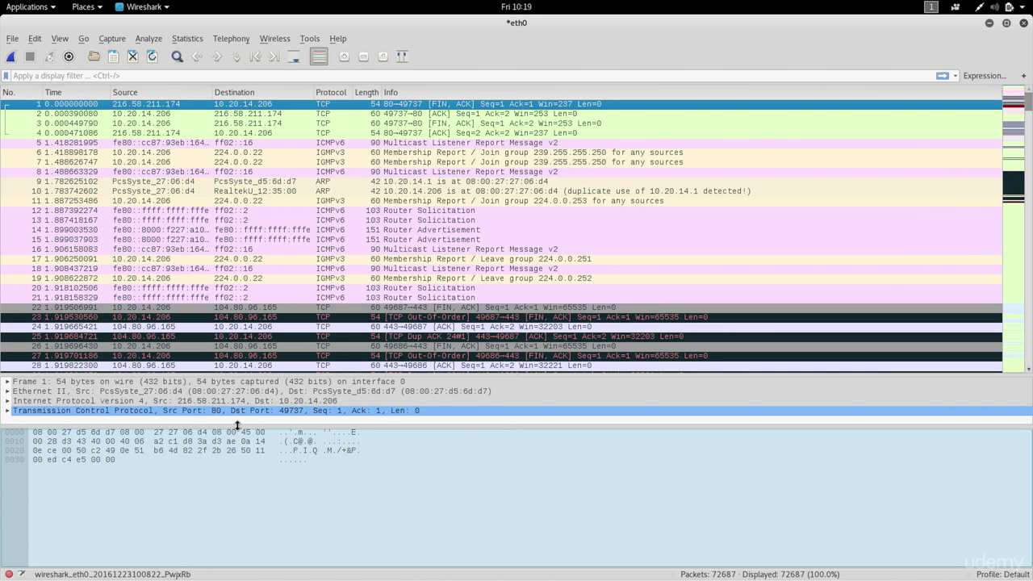
- Enlarge the packet details area, briefly expand packet 1's Ethernet II section and select its Internet Protocol section
left_click_drag(237, 425, 236, 502)
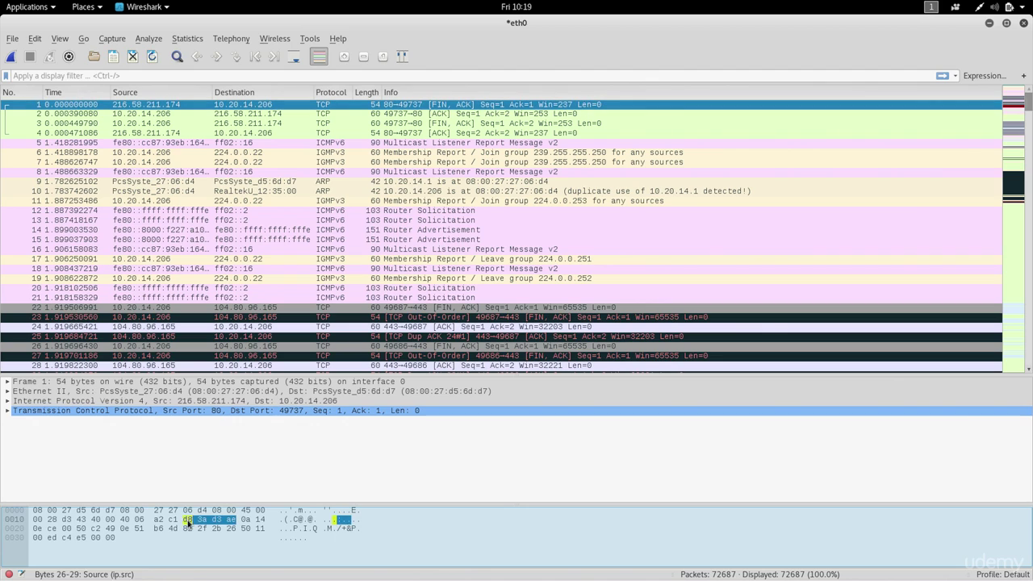
left_click(7, 392)
left_click(7, 392)
left_click(12, 401)
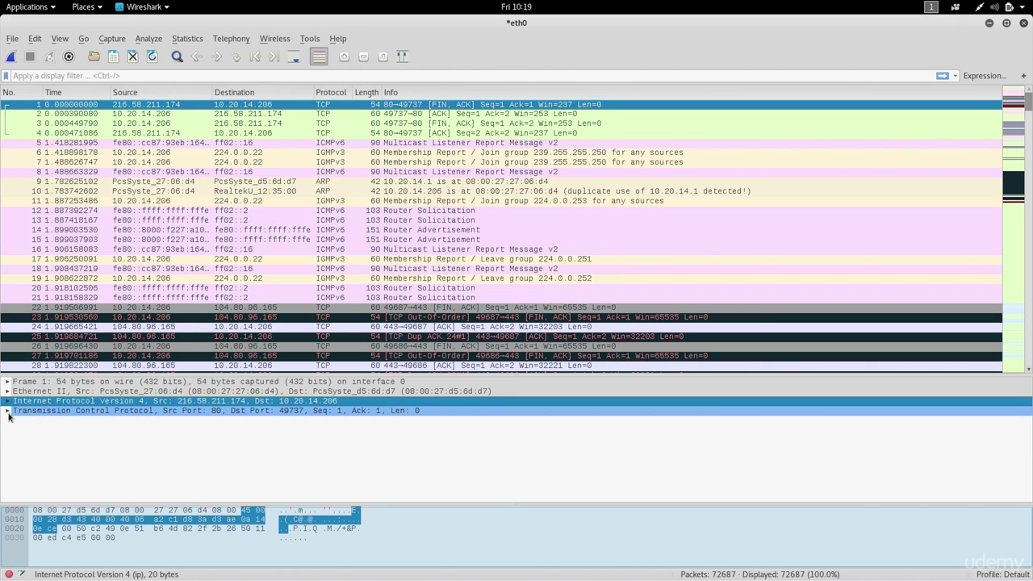
- Expand packet 1's Transmission Control Protocol section and examine its fields, including the calculated window size and acknowledgment number
left_click(7, 411)
scroll(97, 458, "down", 2)
left_click(89, 449)
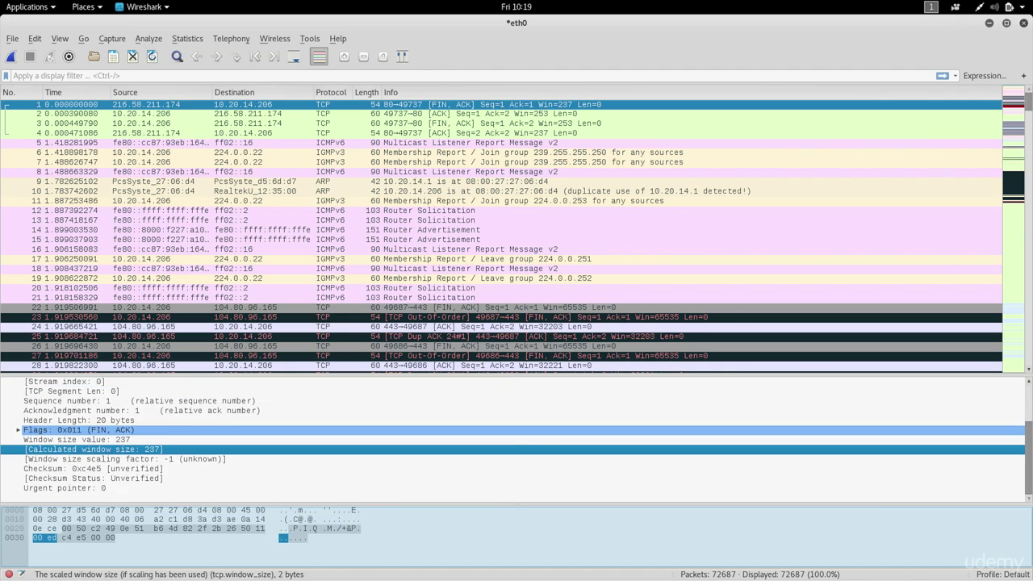
scroll(89, 449, "up", 2)
left_click(88, 448)
key("Down")
key("Down")
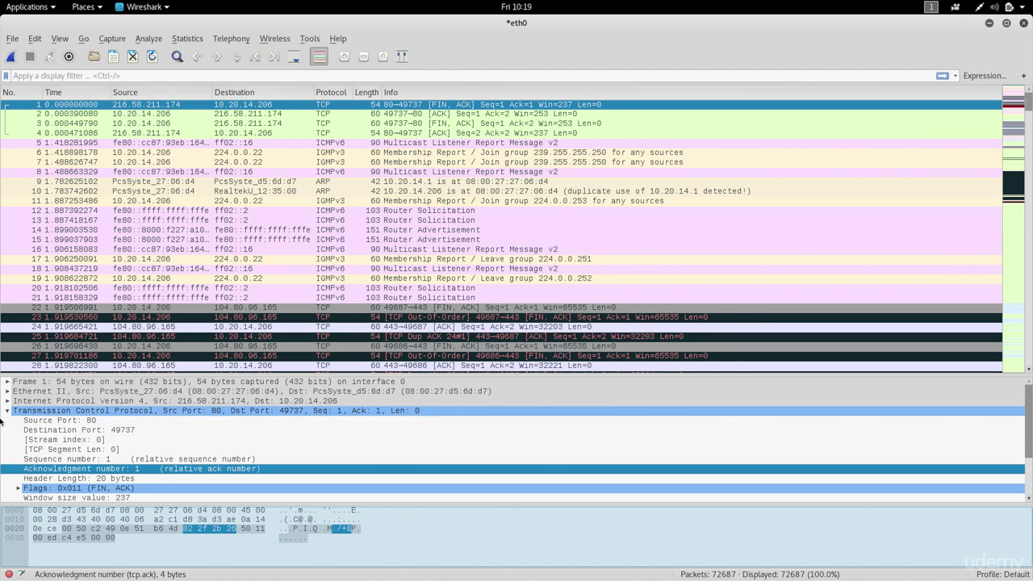
- Collapse packet 1's Transmission Control Protocol section, view the same section expanded in a separate packet window, and close that window
left_click(6, 410)
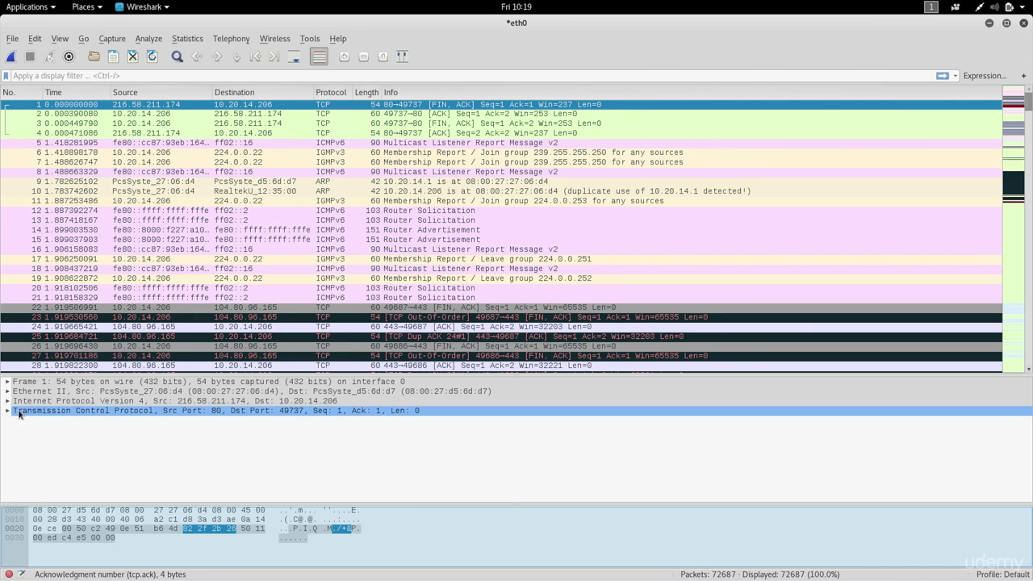
double_click(270, 110)
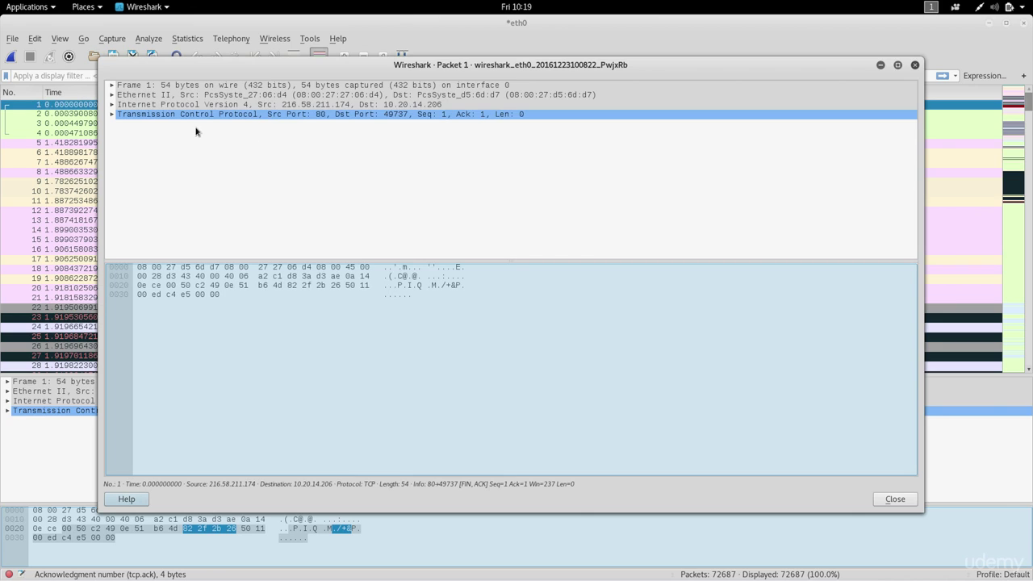
left_click(112, 115)
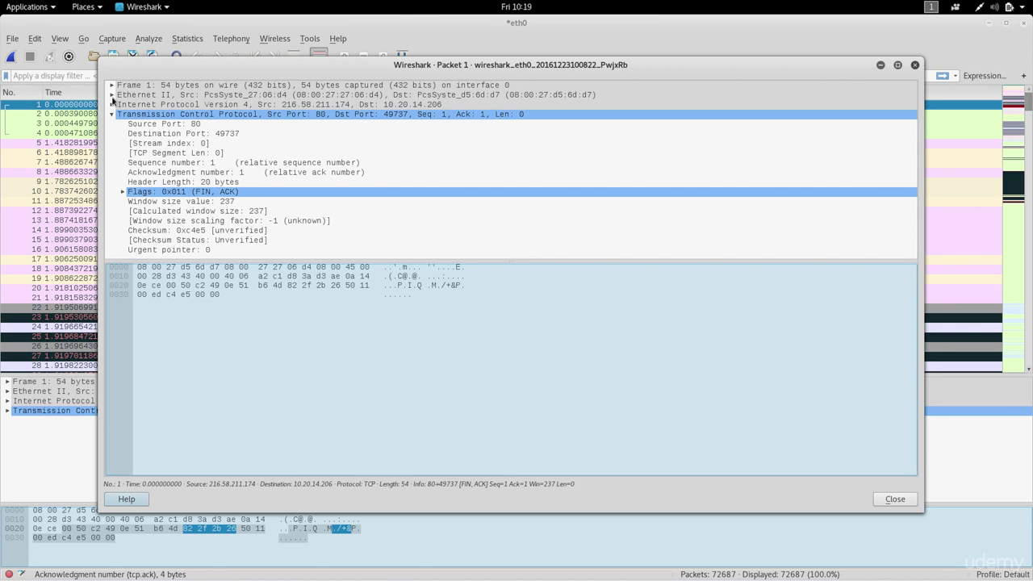
left_click(914, 65)
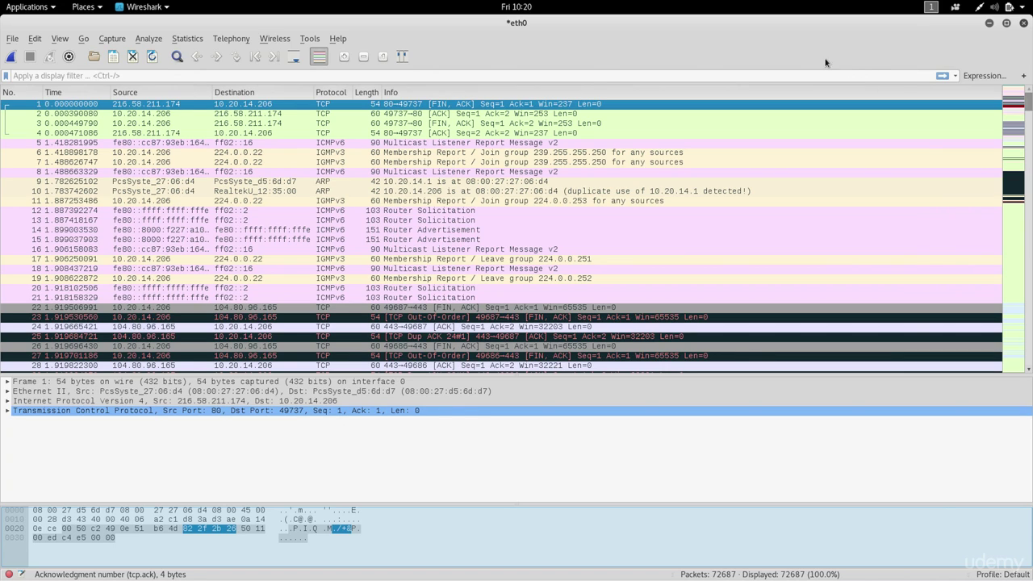
- Apply the display filter "http" to the captured packets
left_click(729, 76)
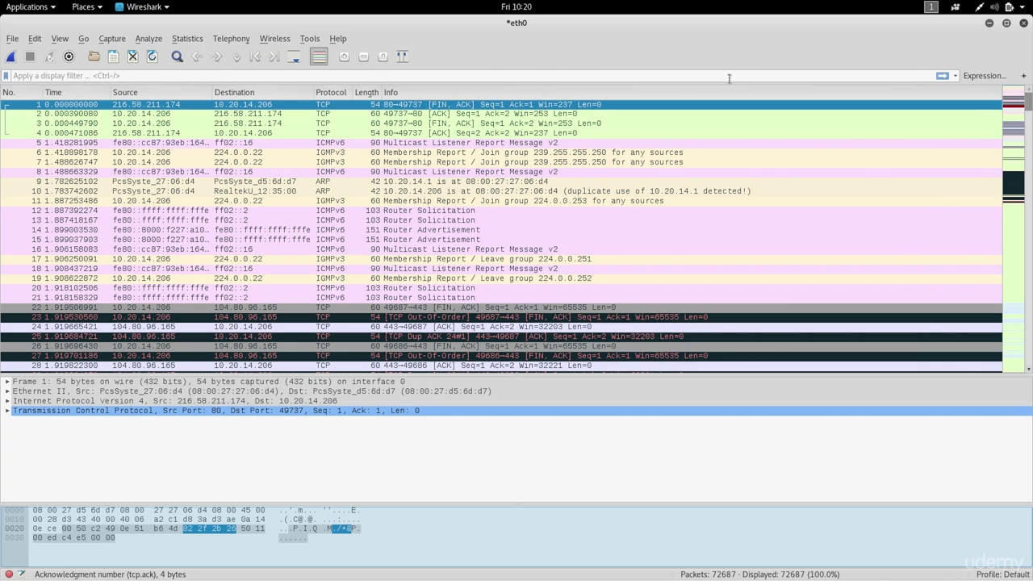
type("http")
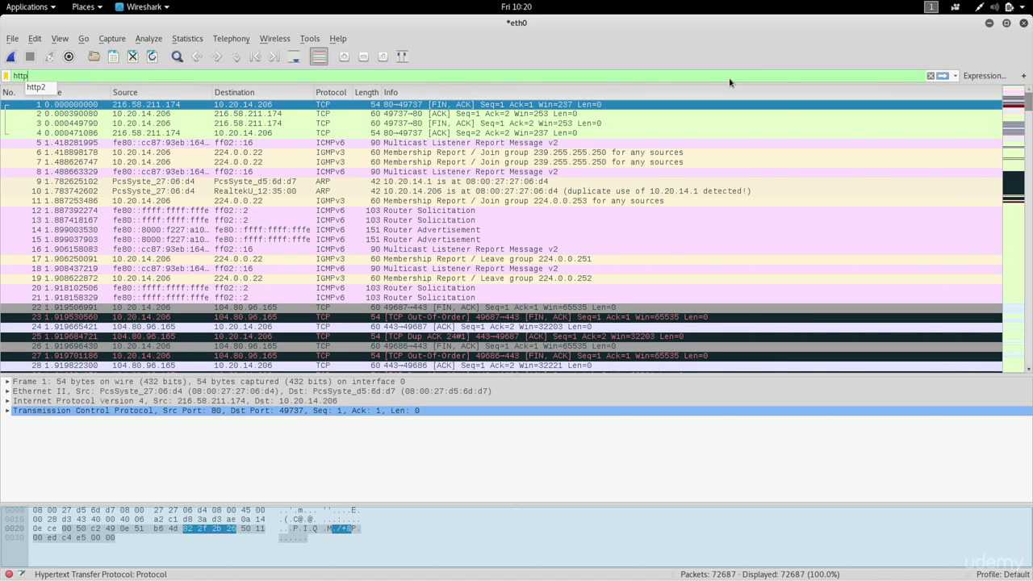
key("Return")
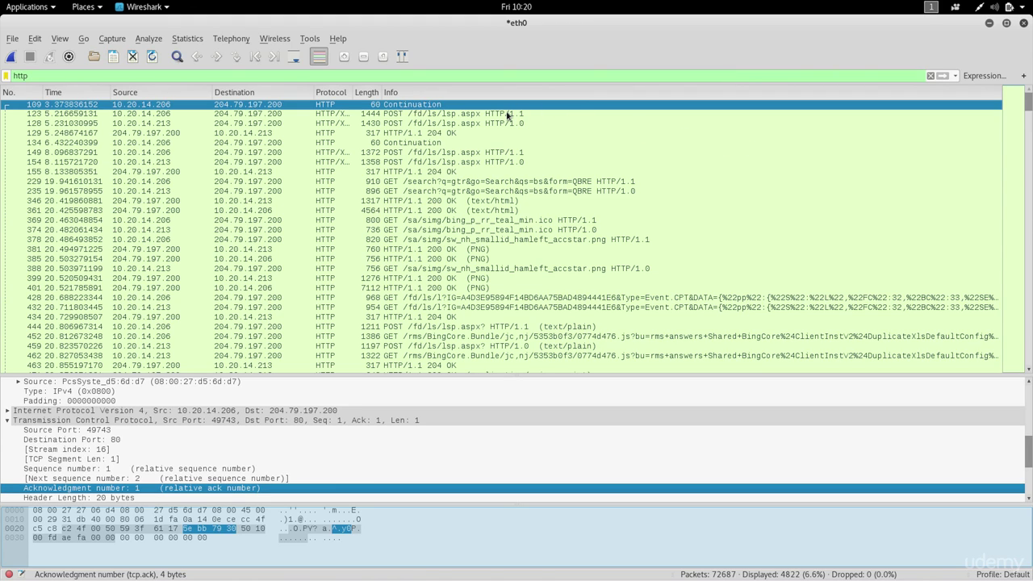
- Open packet 123 in a separate window, enlarge its details area and collapse the Frame and Ethernet II sections
left_click(432, 116)
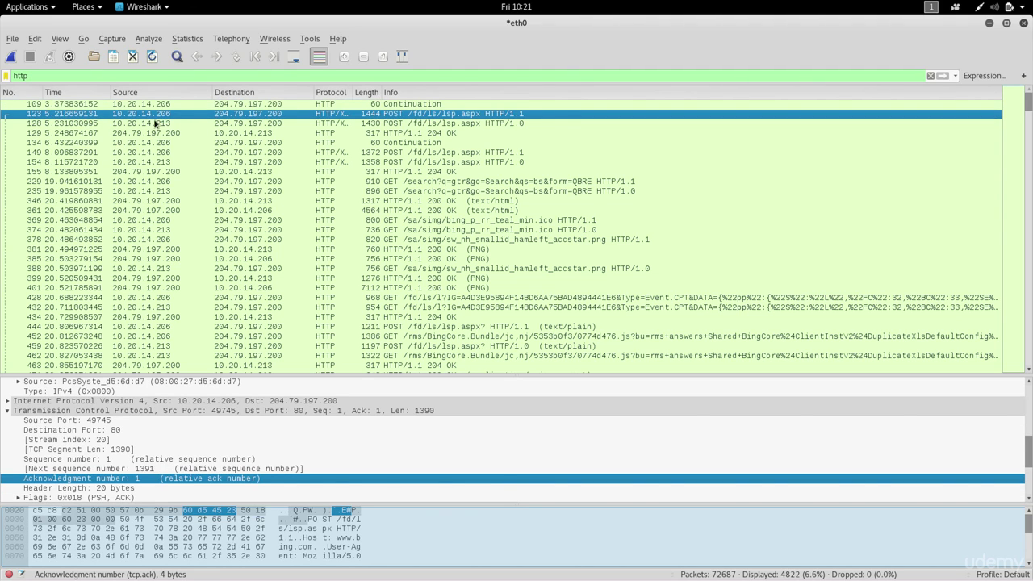
double_click(239, 118)
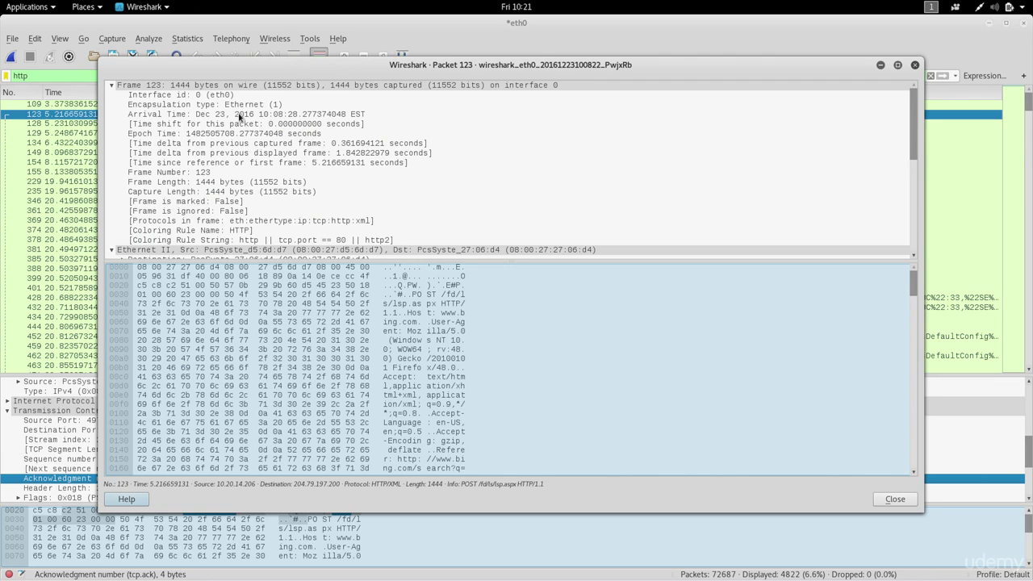
left_click_drag(462, 259, 466, 454)
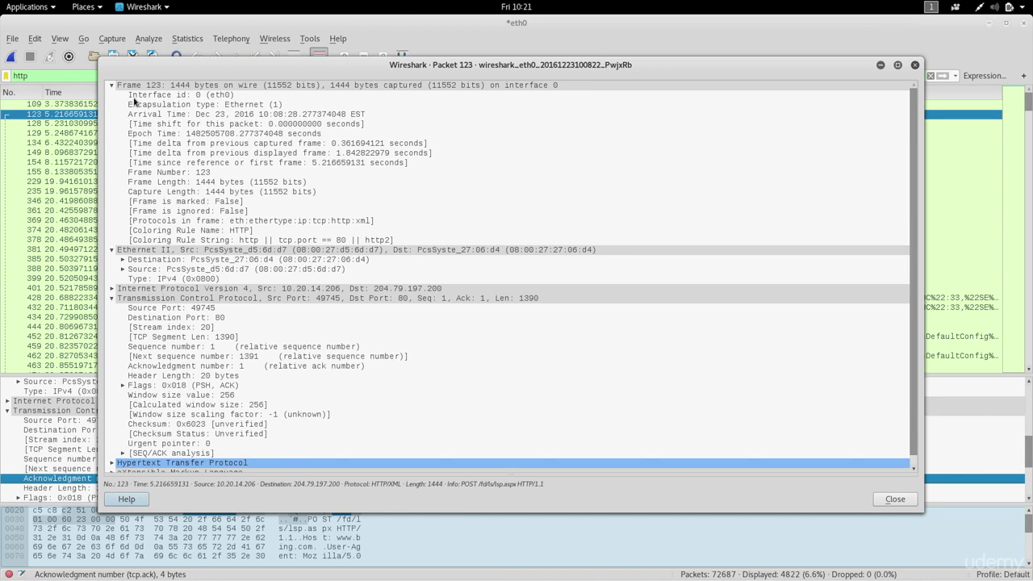
left_click(112, 85)
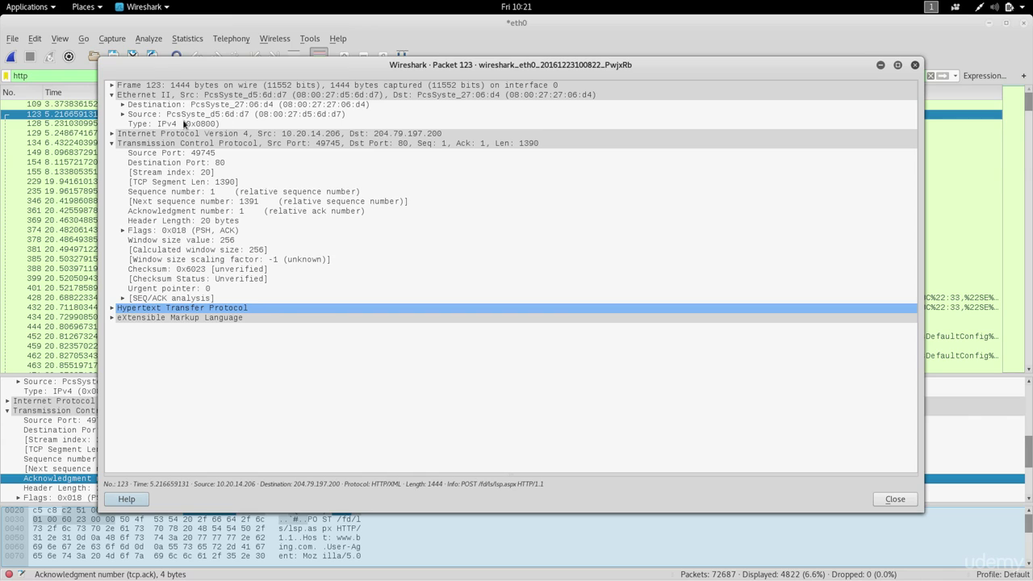
left_click(111, 97)
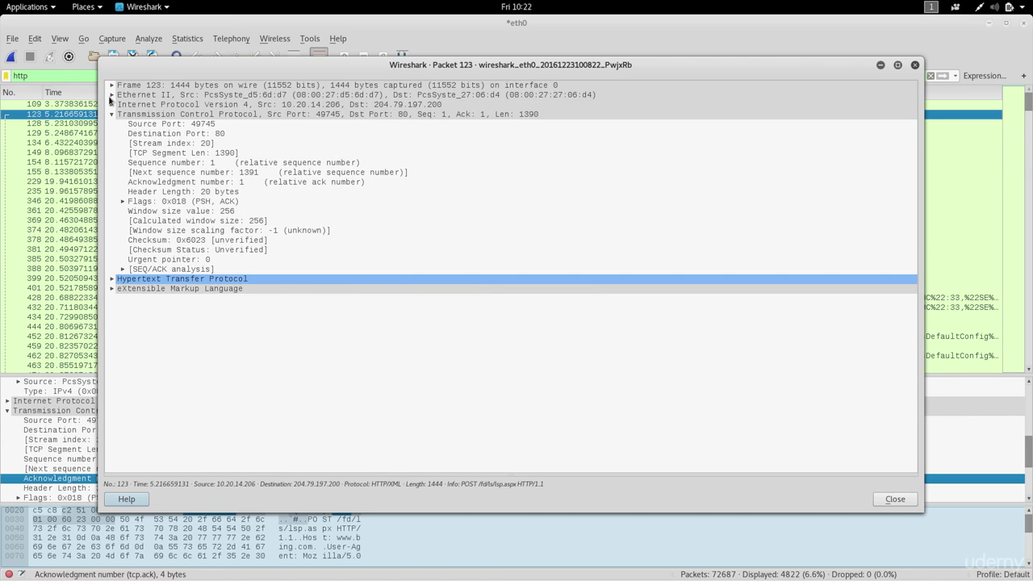
- Examine packet 123's Internet Protocol section, including the expanded Destination GeoIP entry, and collapse the section
left_click(111, 105)
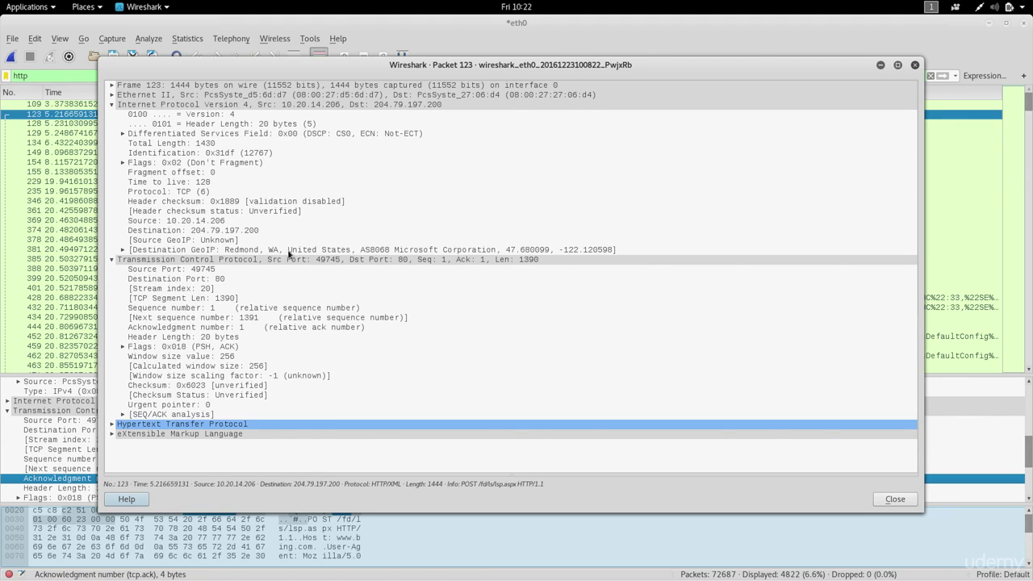
left_click(123, 250)
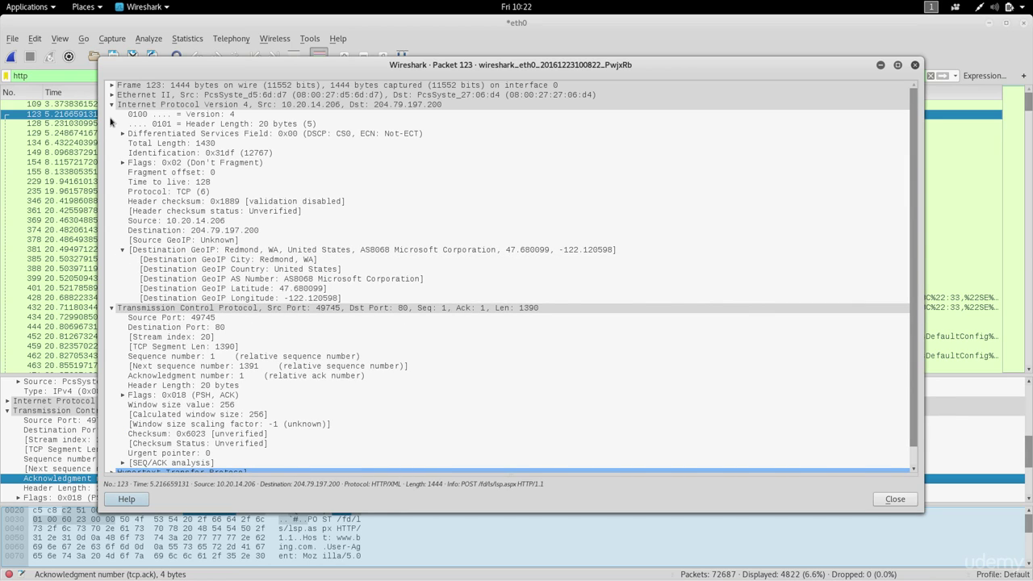
left_click(112, 106)
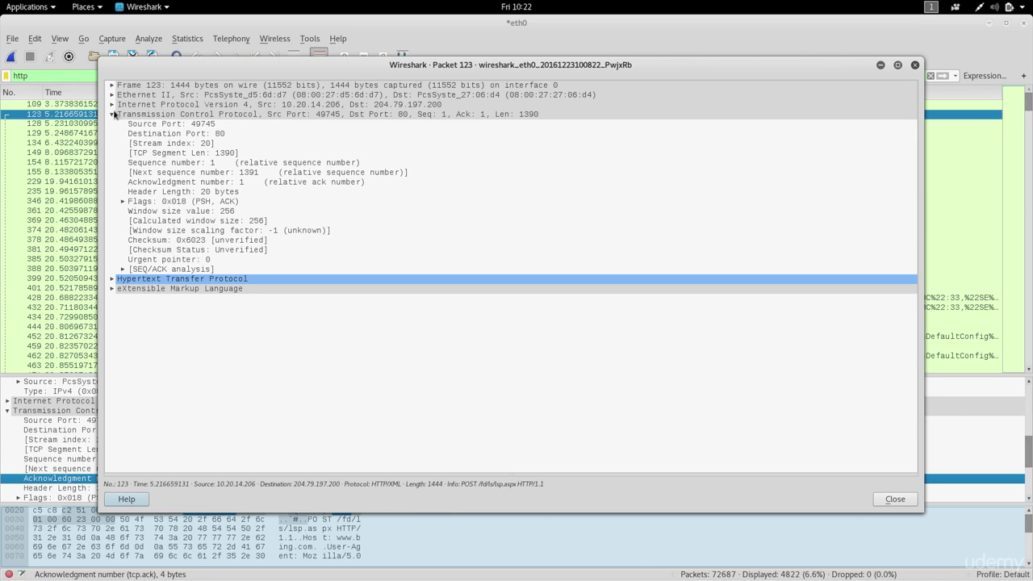
- Collapse packet 123's Transmission Control Protocol section, examine the Host and Referer fields under Hypertext Transfer Protocol, and close the packet window
left_click(112, 114)
left_click(112, 124)
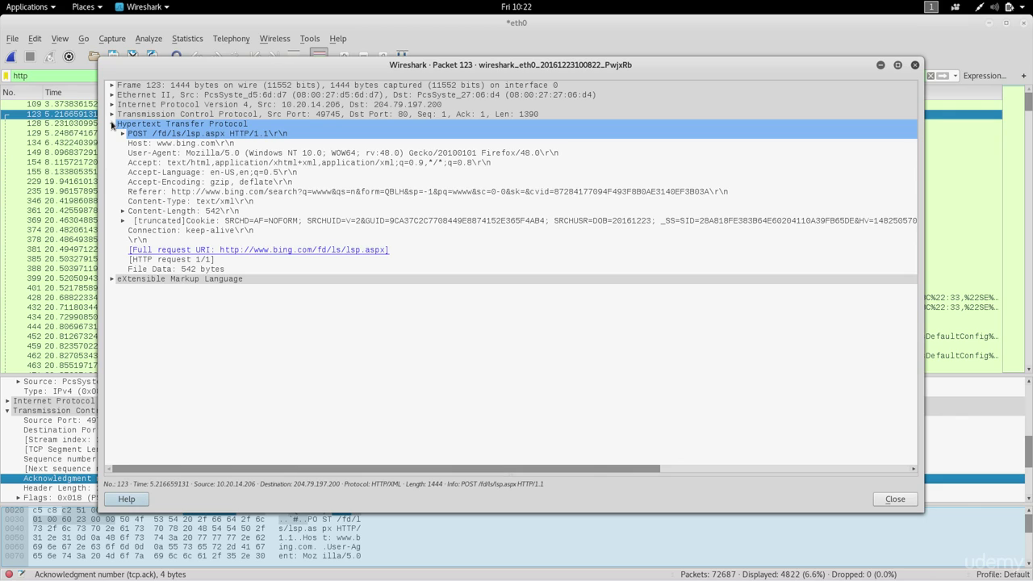
left_click(112, 125)
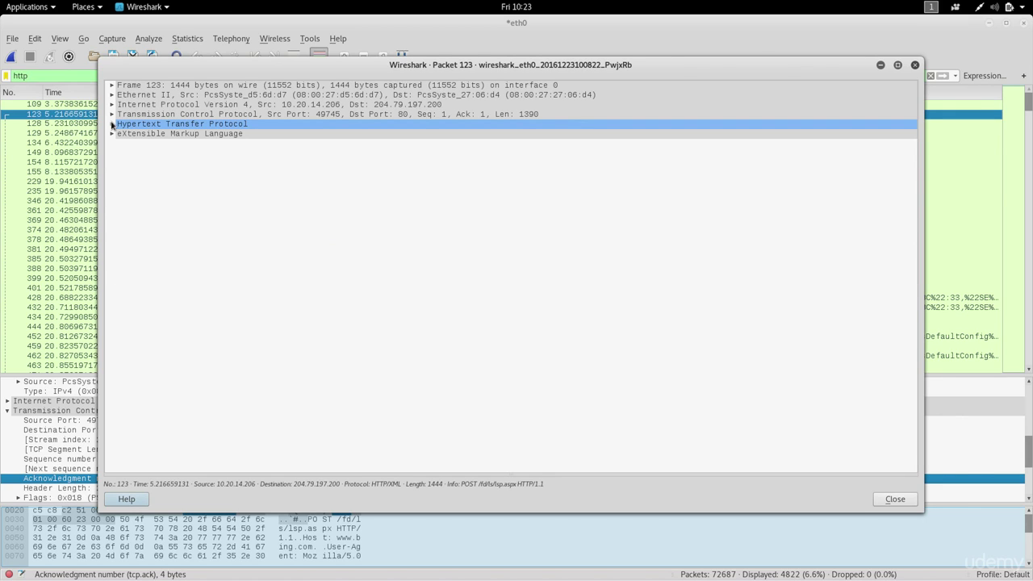
left_click(112, 125)
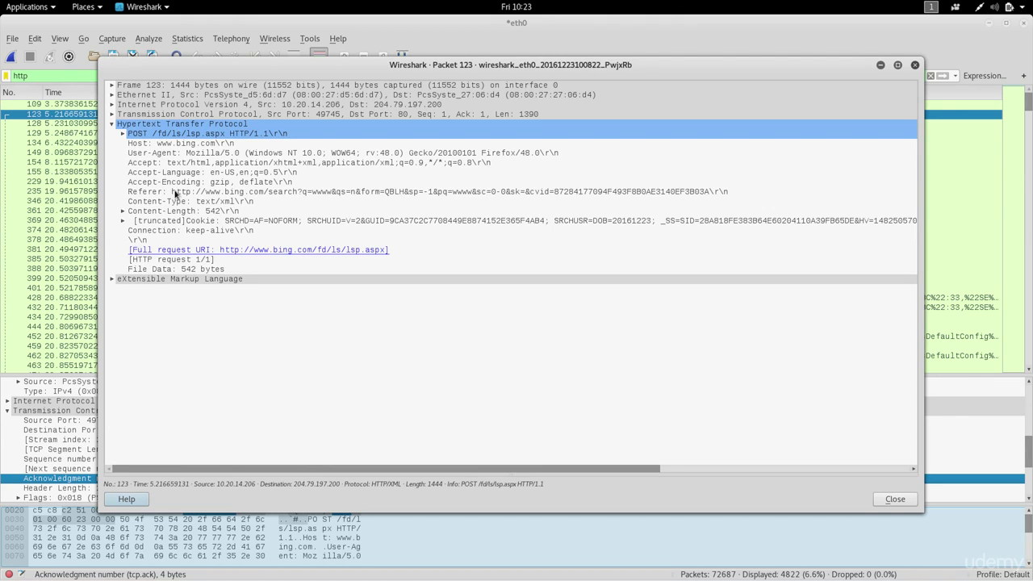
left_click(157, 145)
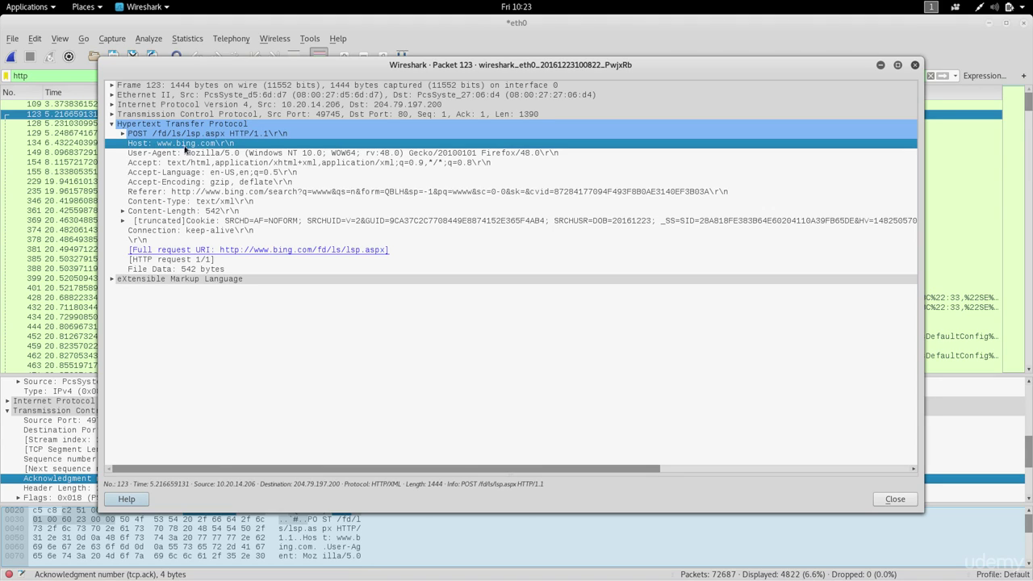
left_click(293, 192)
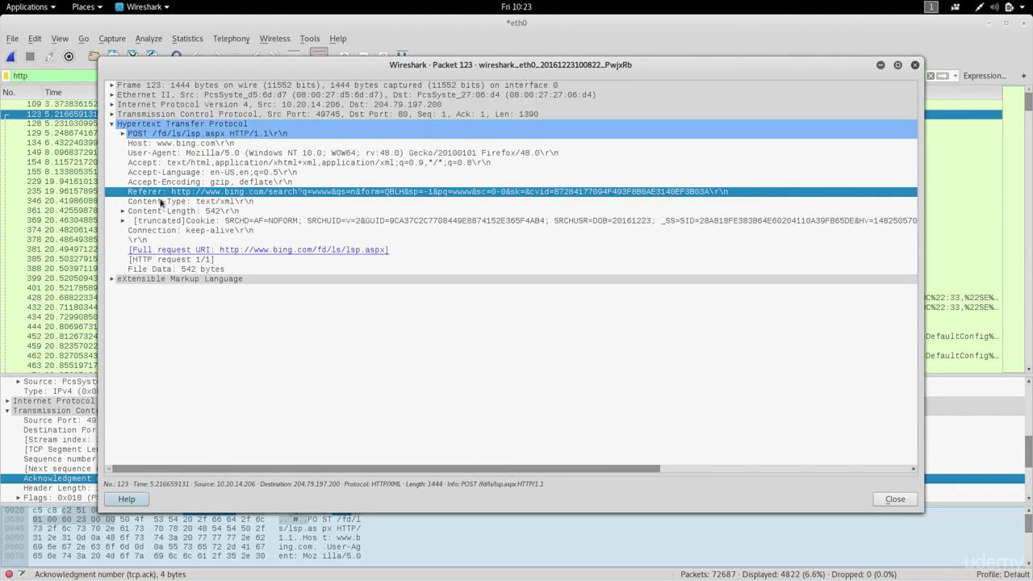
left_click(915, 65)
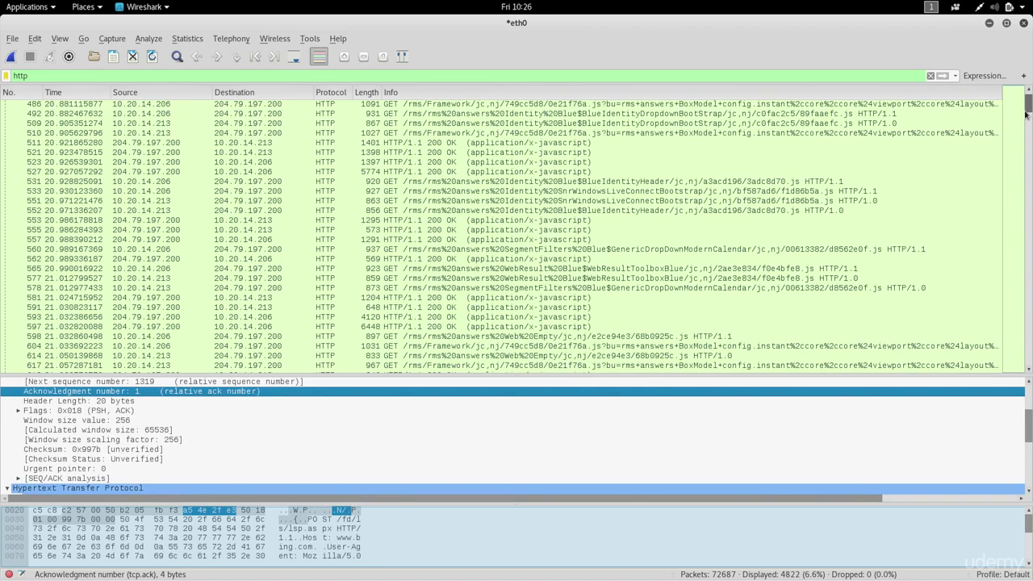
- Open POST packet 814 in a separate window, examine its HTTP Referer field and close the window
left_click_drag(1026, 116, 1026, 121)
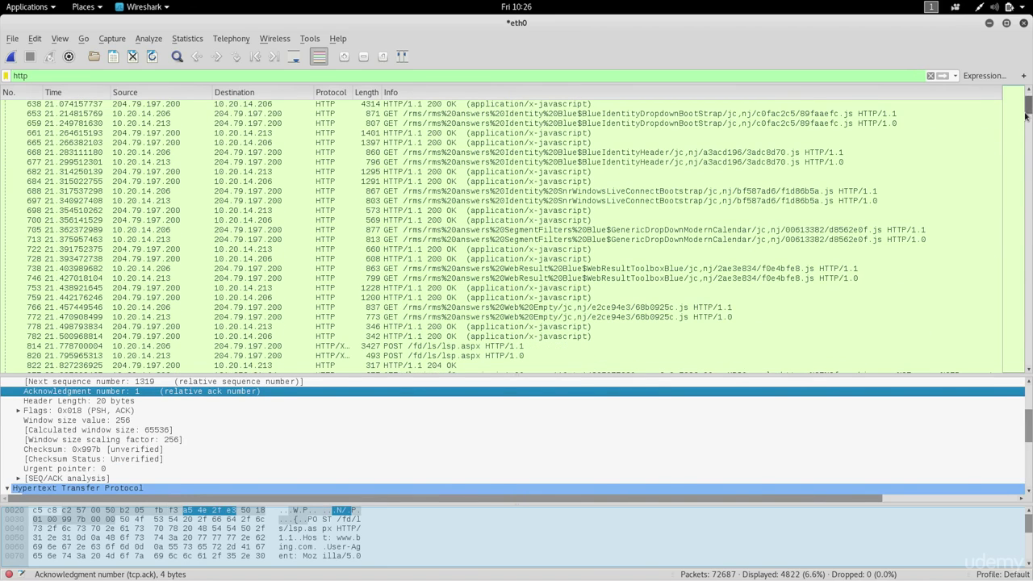
left_click(400, 347)
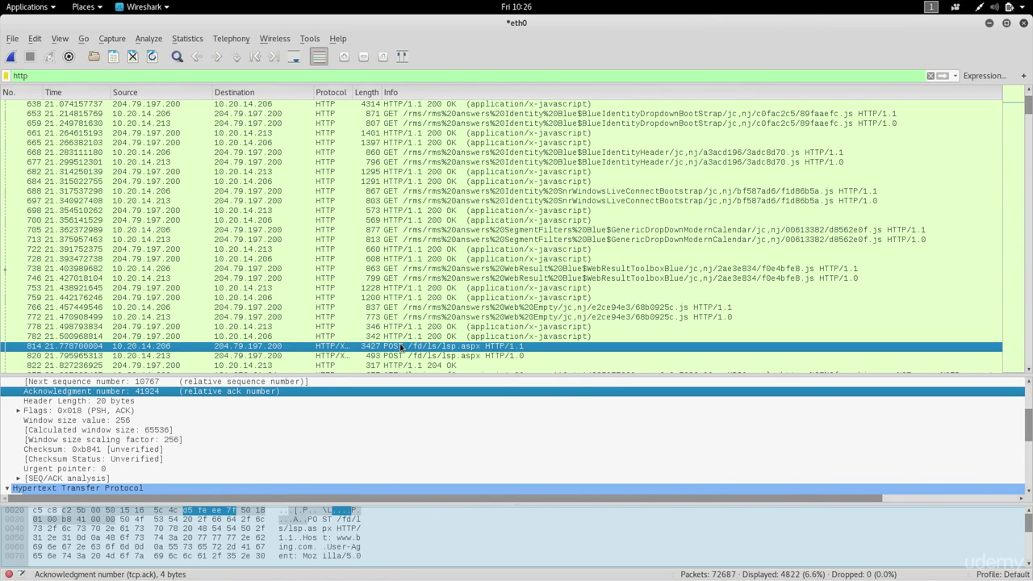
double_click(399, 346)
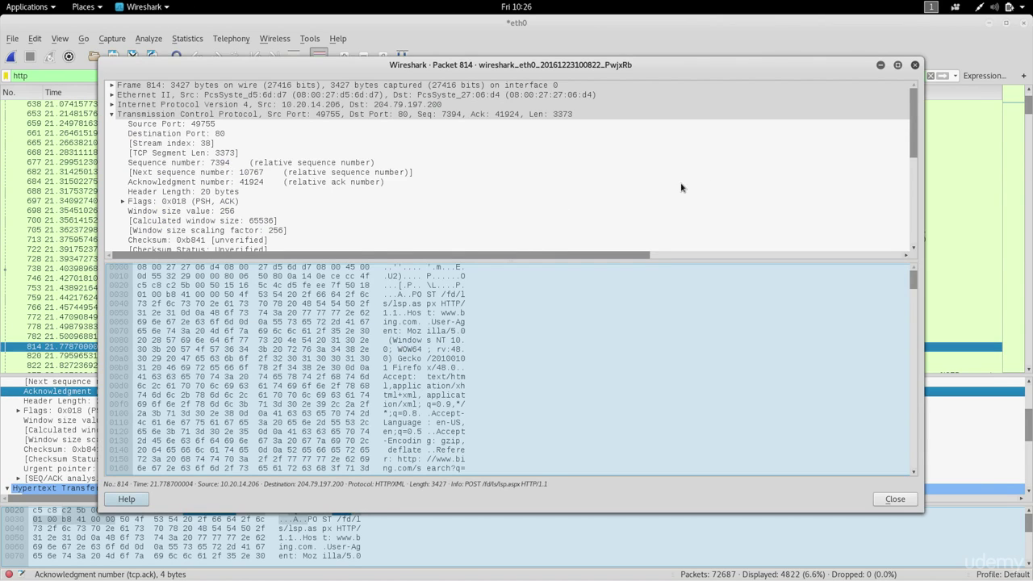
left_click_drag(914, 157, 907, 242)
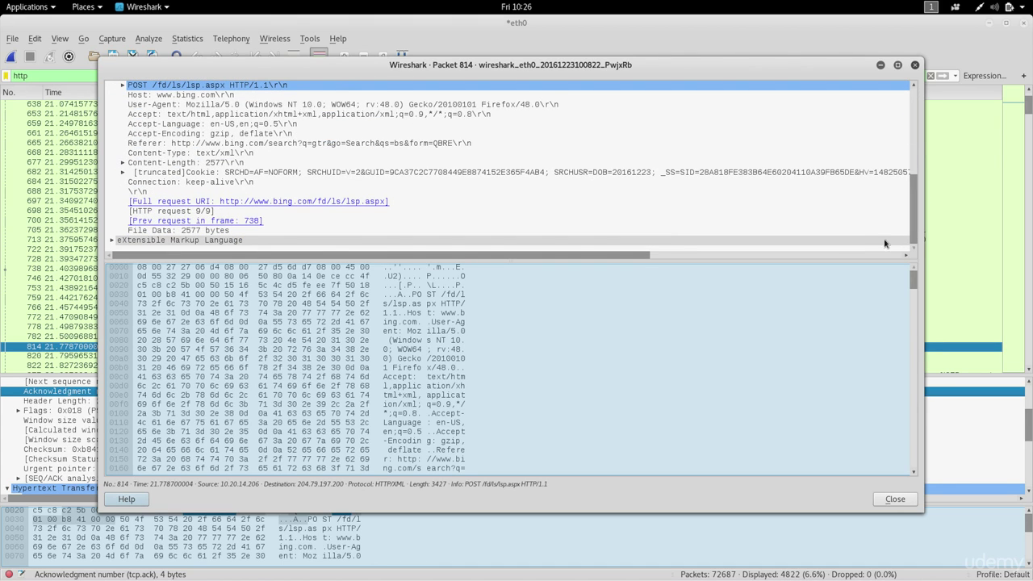
left_click(295, 144)
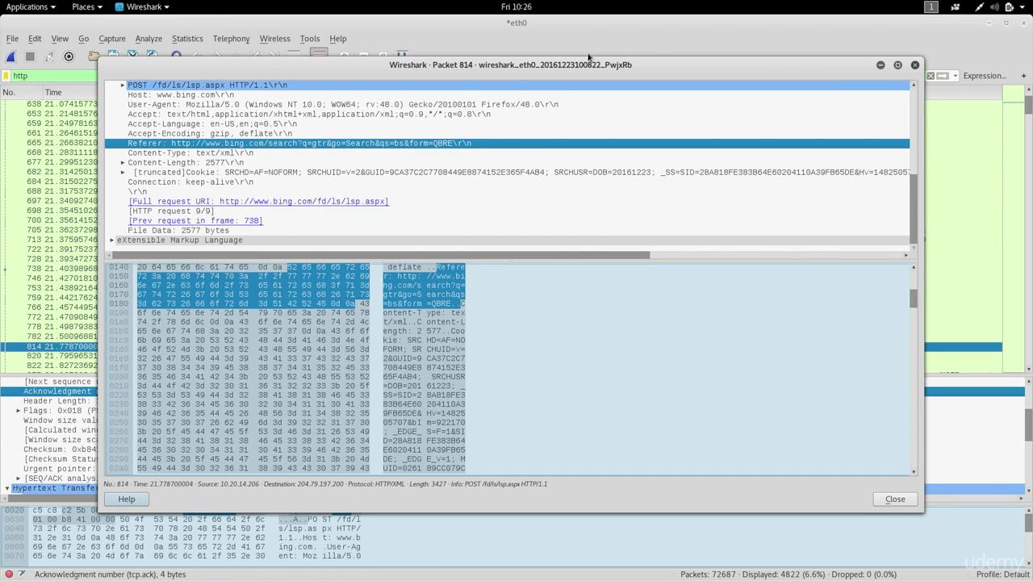
left_click(914, 67)
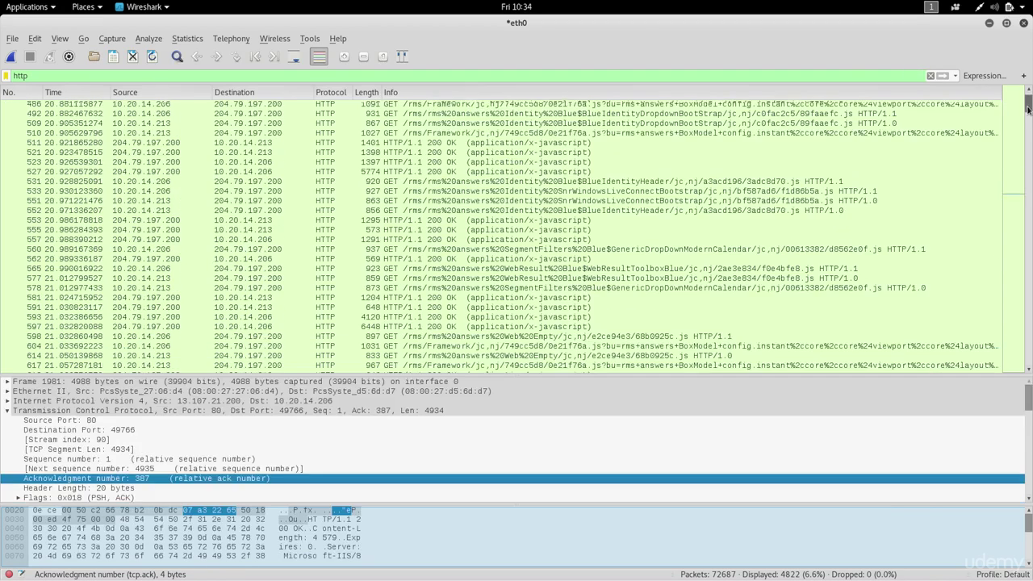
- Browse further down the HTTP-filtered packet list to examine the requests and responses after packet 617
left_click_drag(1028, 100, 1029, 128)
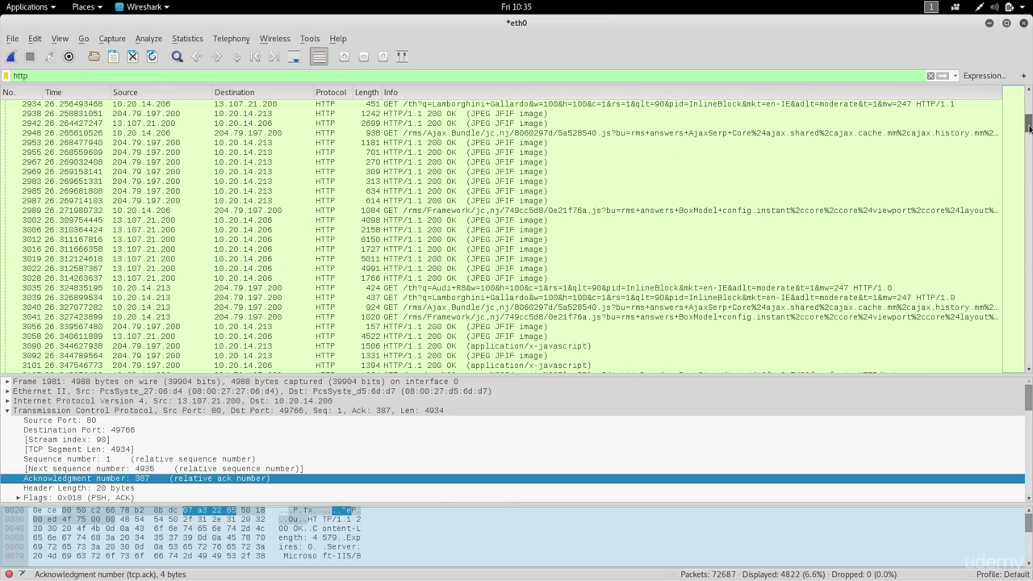